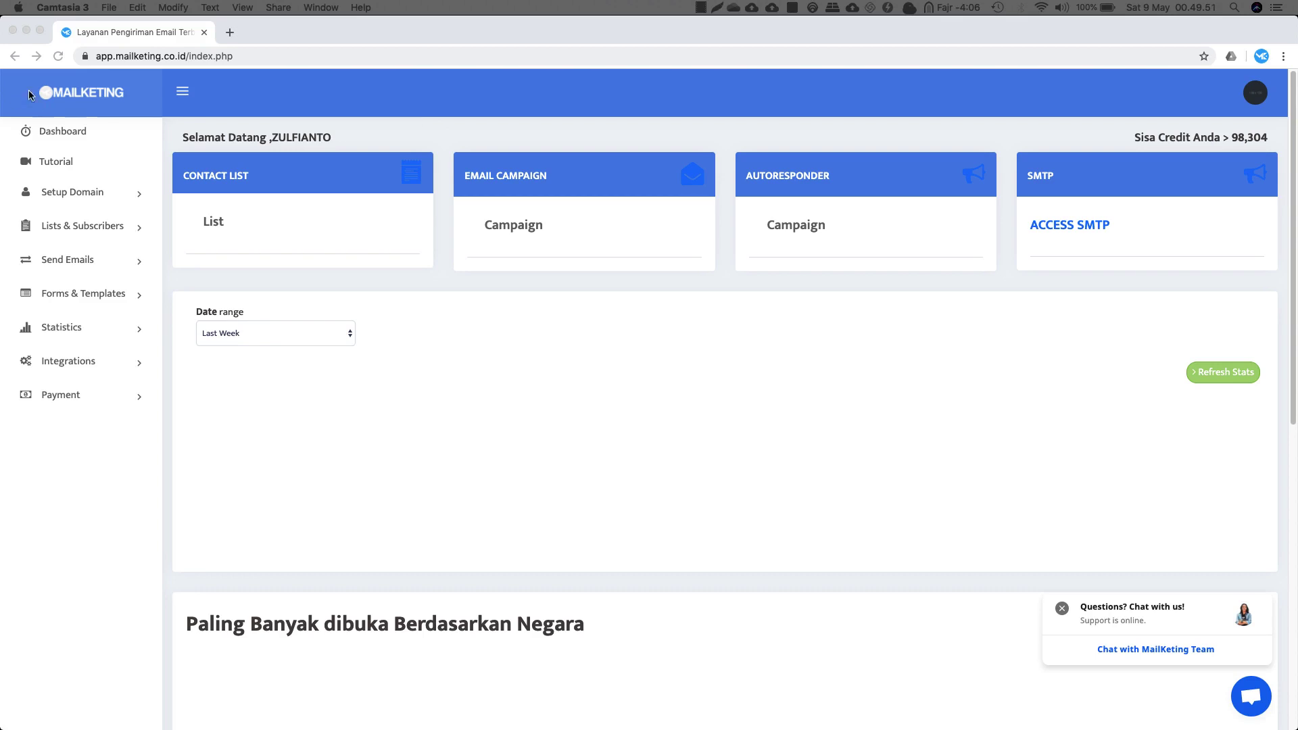
Open Setup Domain > Tambah Domain to see the one approved sender domain
click(325, 100)
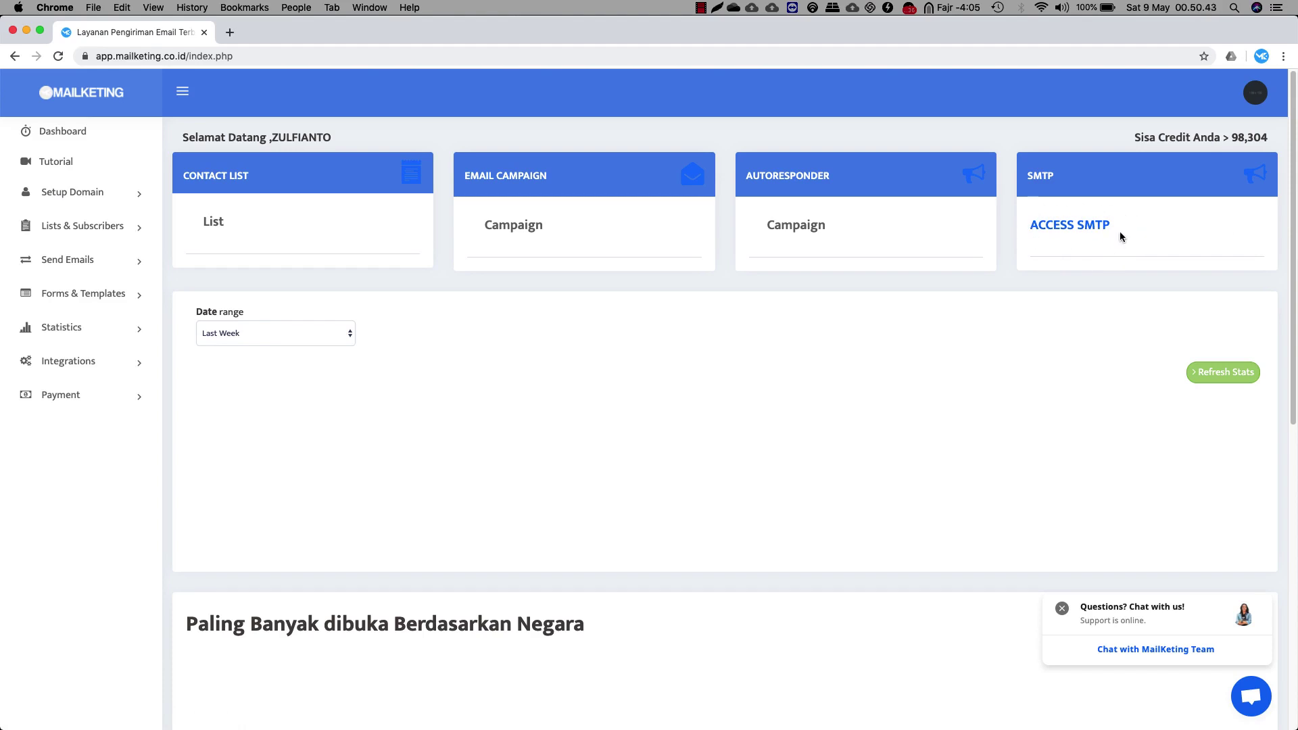
drag(1227, 142, 1268, 139)
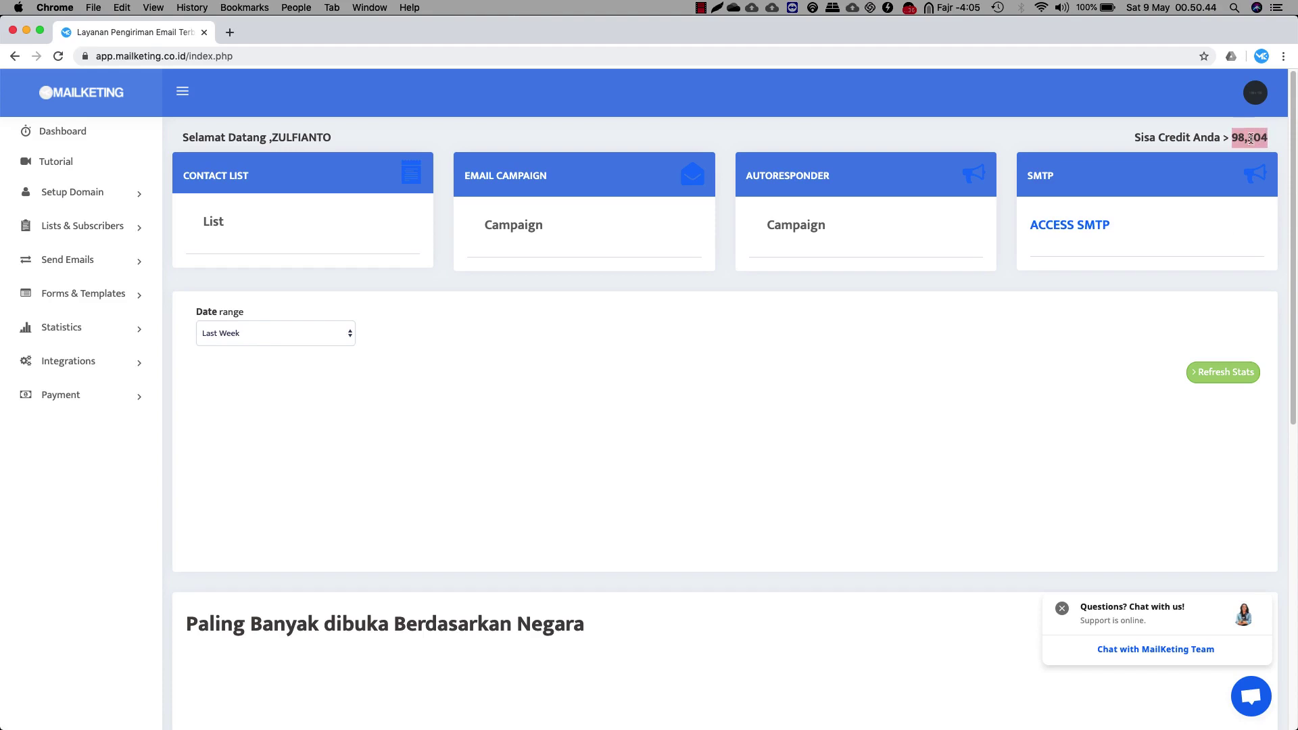
click(899, 137)
click(98, 196)
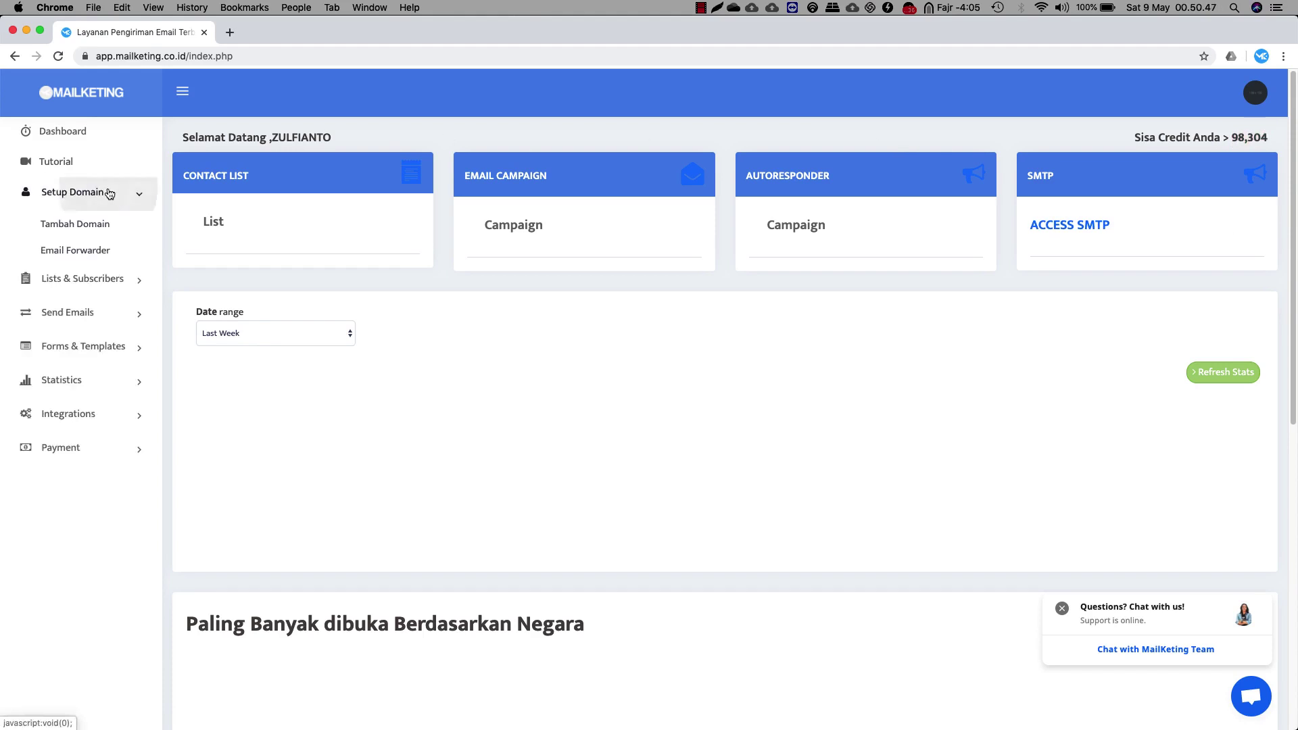
click(87, 224)
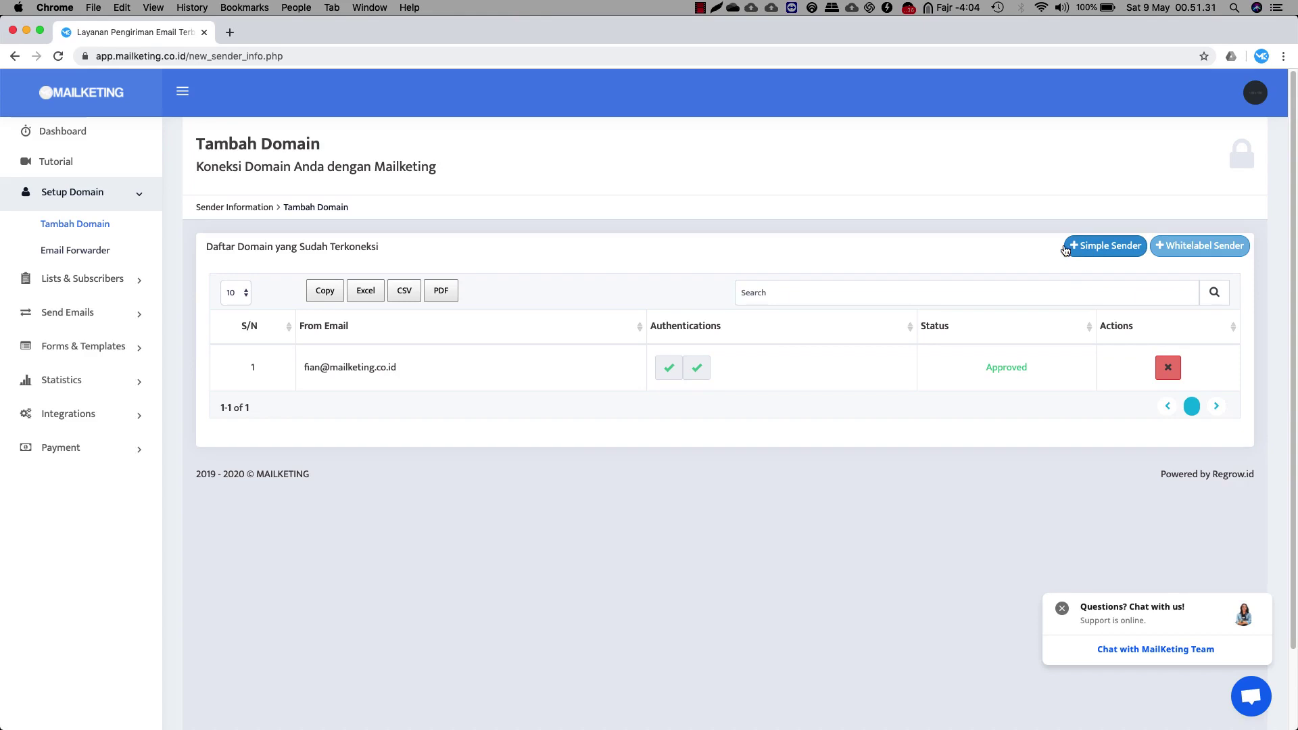
click(1065, 250)
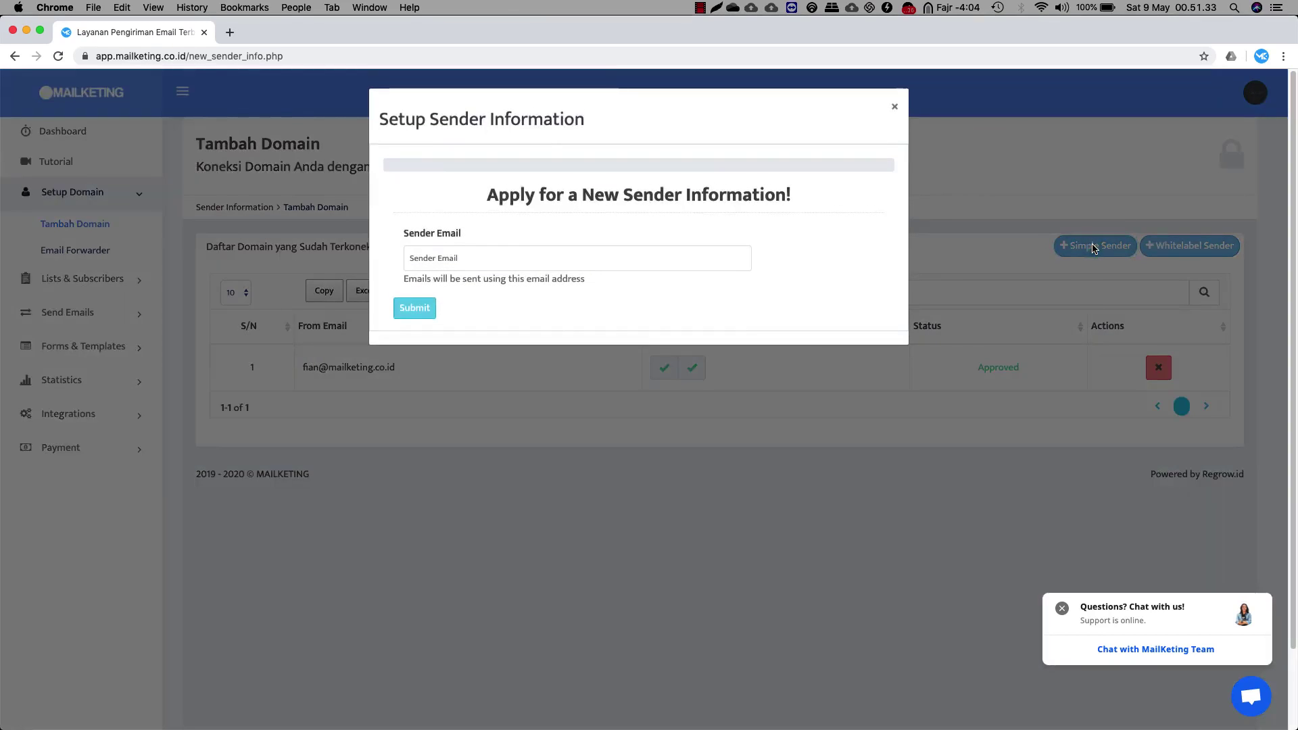
click(455, 258)
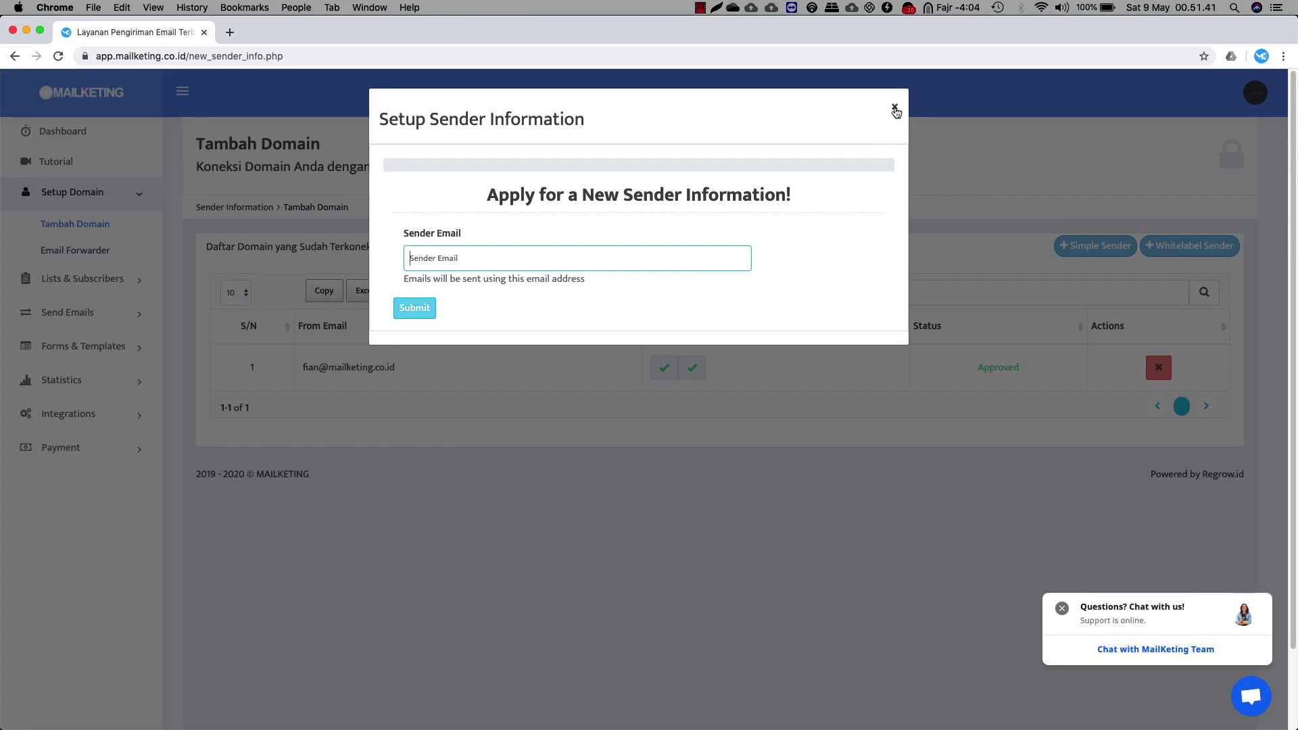
click(896, 111)
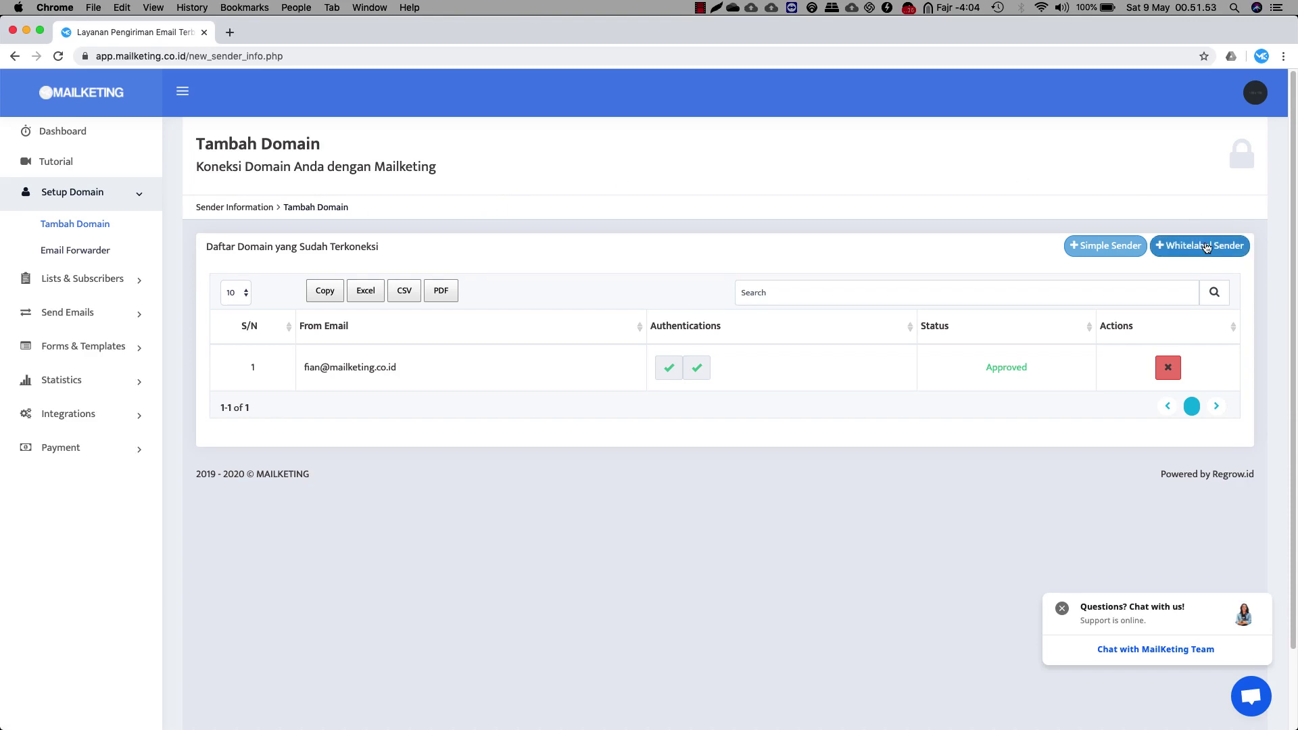
click(1207, 246)
Enter the zuperpush.co sender email in the Whitelabel Sender form and continue
click(489, 257)
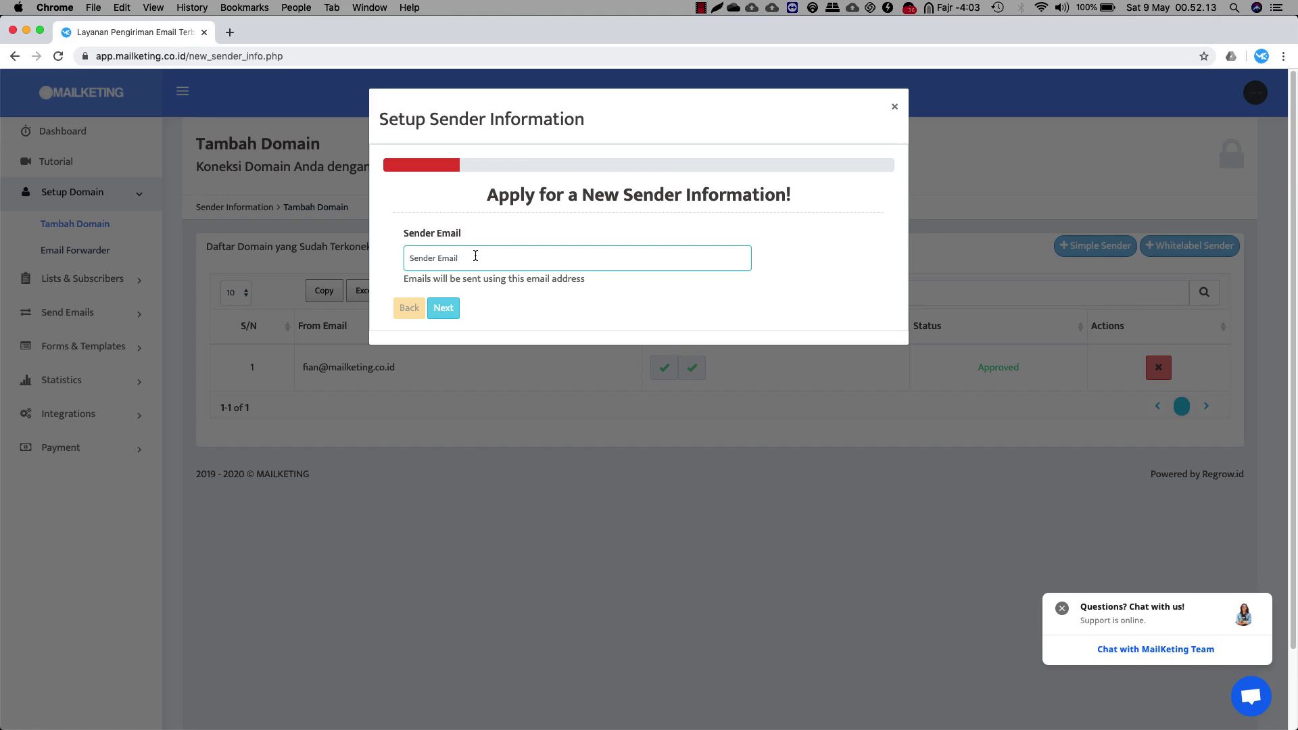
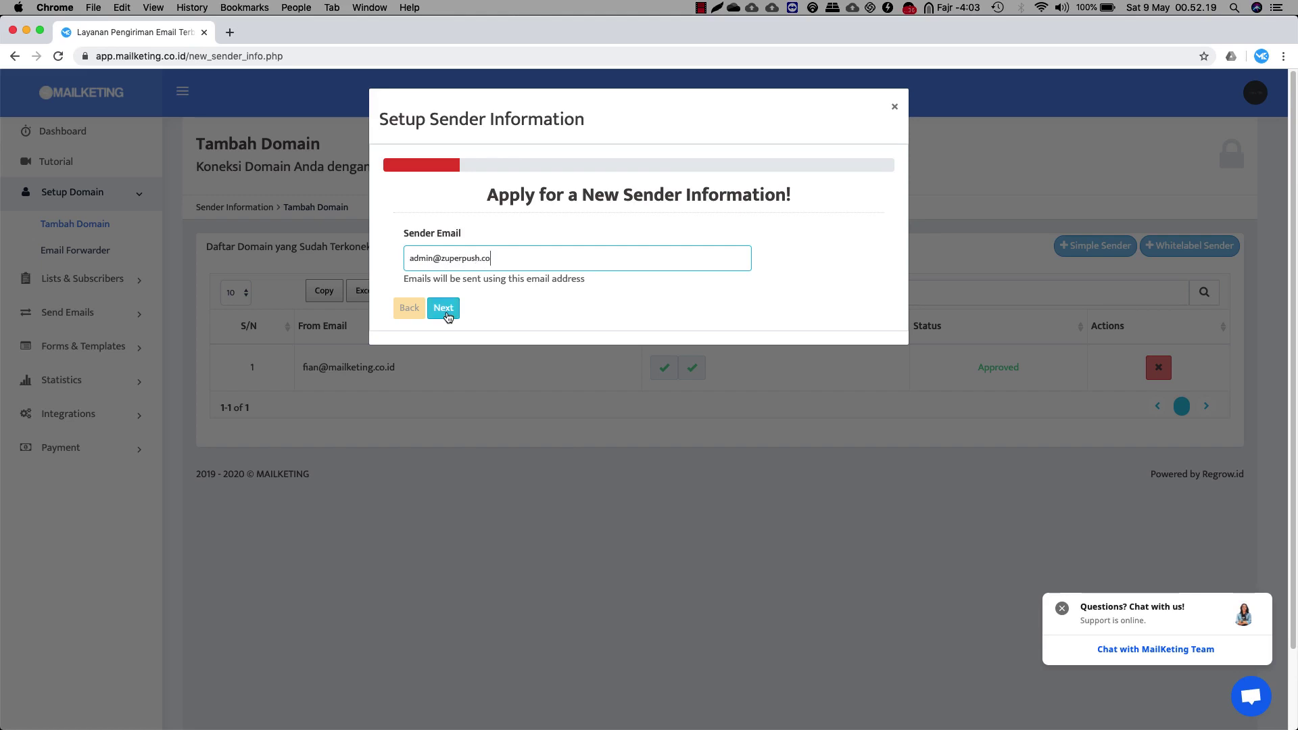
click(446, 315)
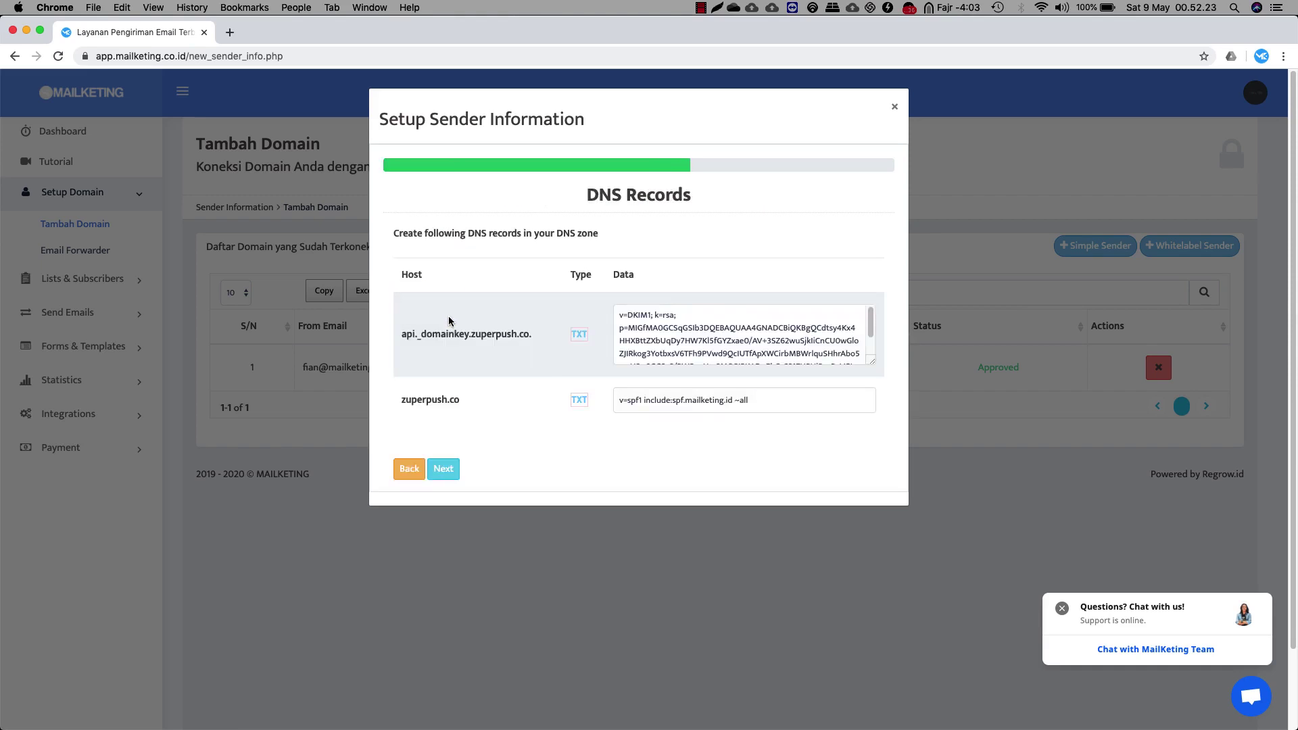
Inspect the DKIM and SPF TXT record hosts and values, then close the form
drag(528, 338, 403, 338)
drag(459, 402, 409, 405)
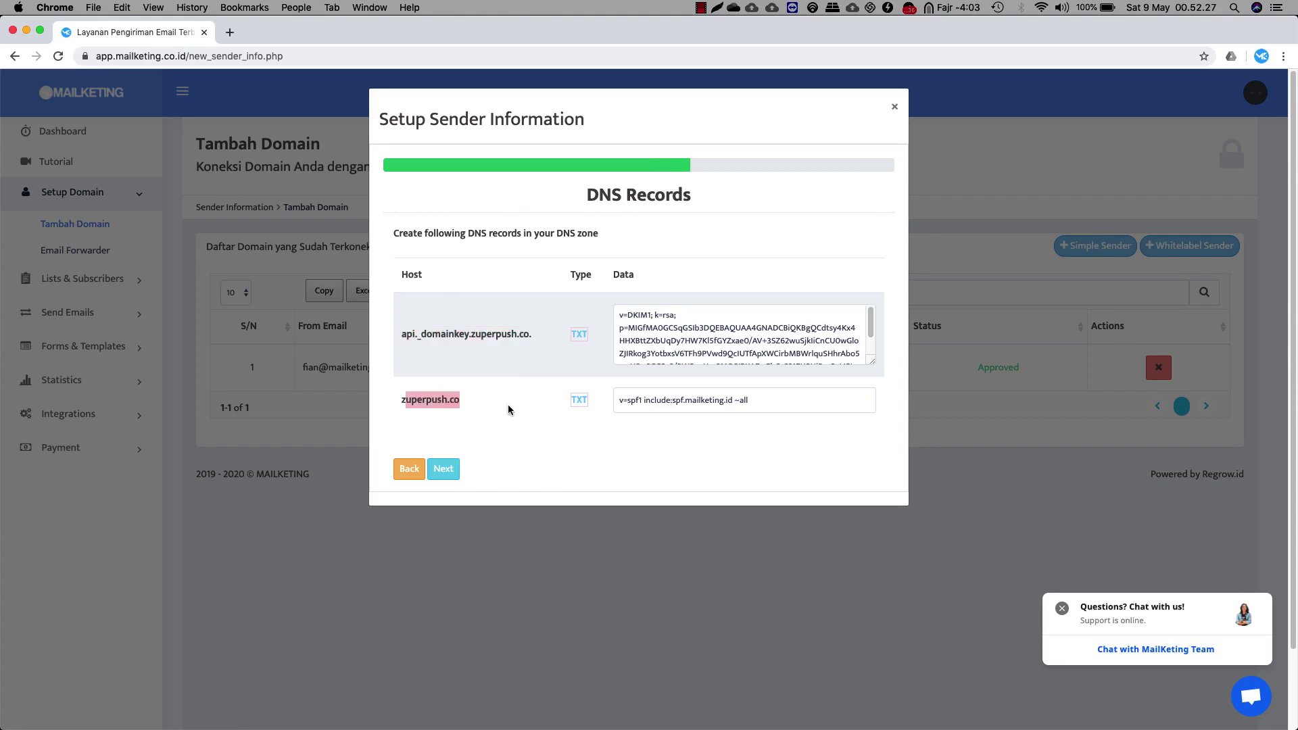
triple_click(649, 345)
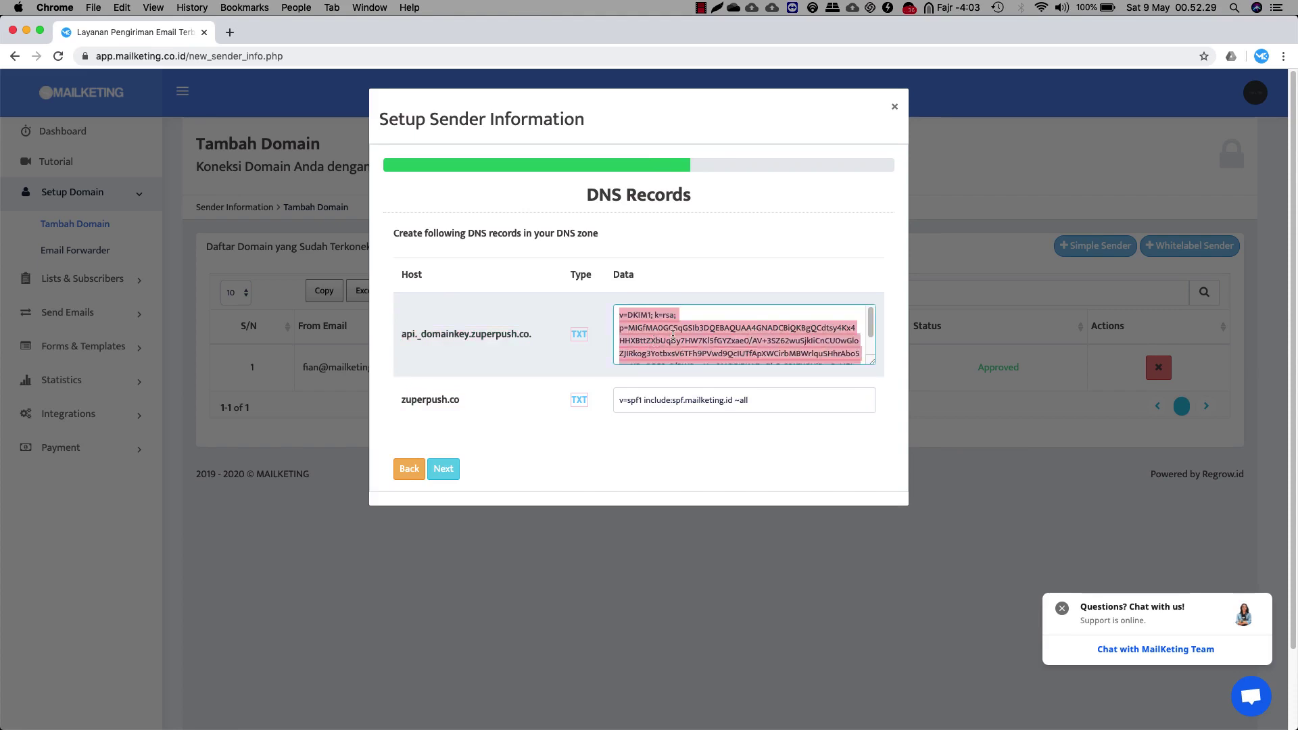
scroll(676, 335, down, 1)
scroll(682, 334, up, 1)
click(685, 401)
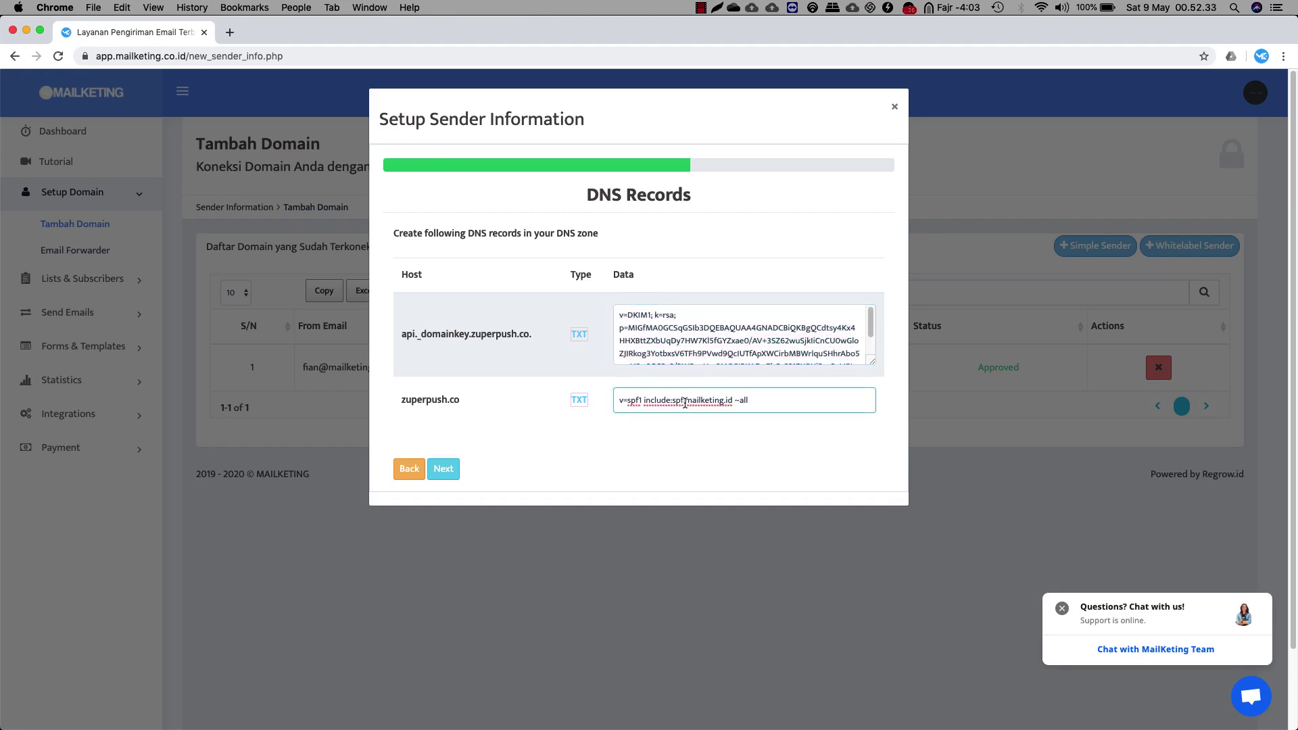
click(664, 332)
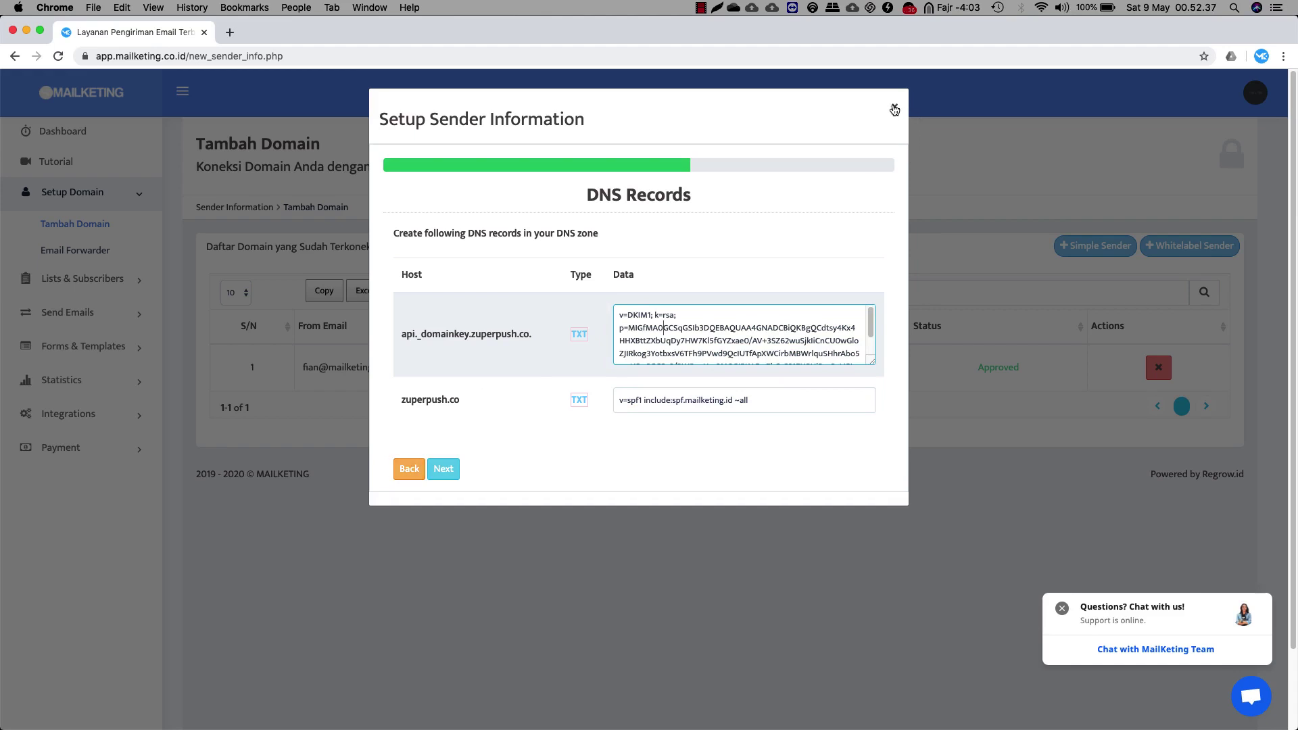
click(894, 109)
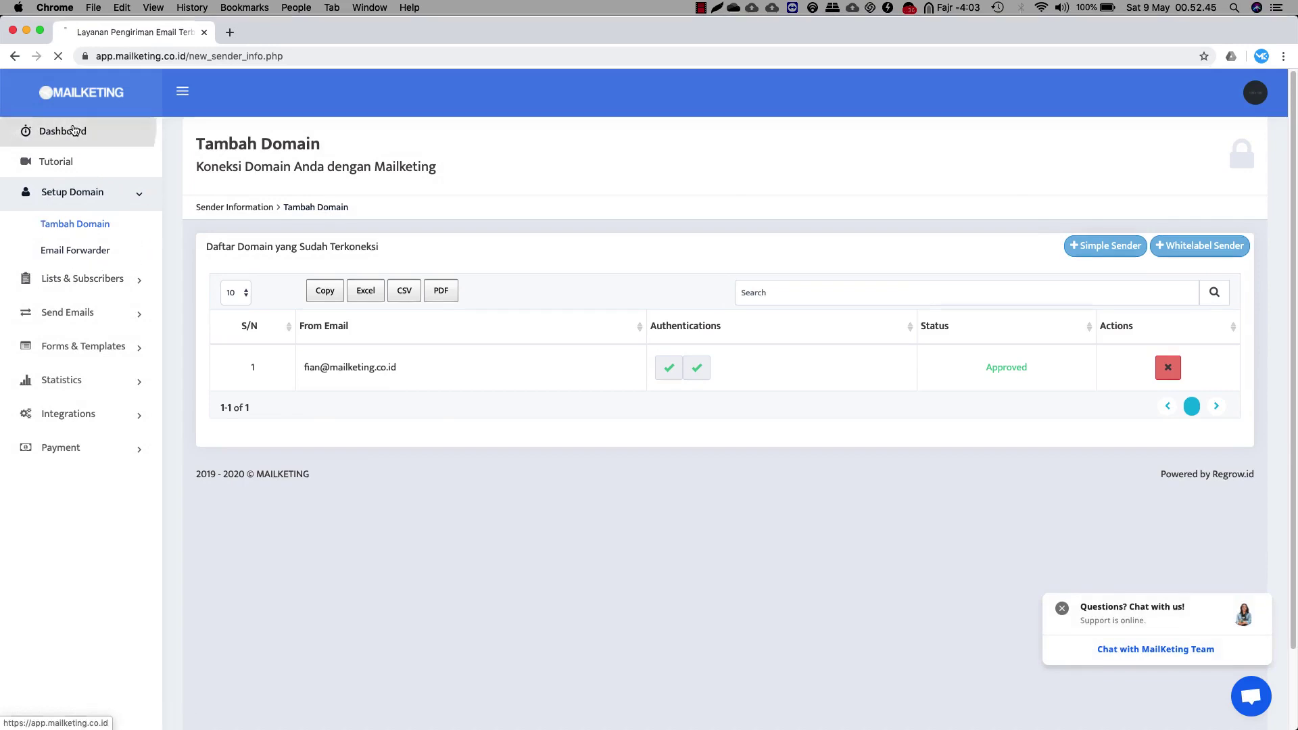
From the dashboard, view the SMTP account details: host smtp.mailketing.id, port 2525, password
click(76, 132)
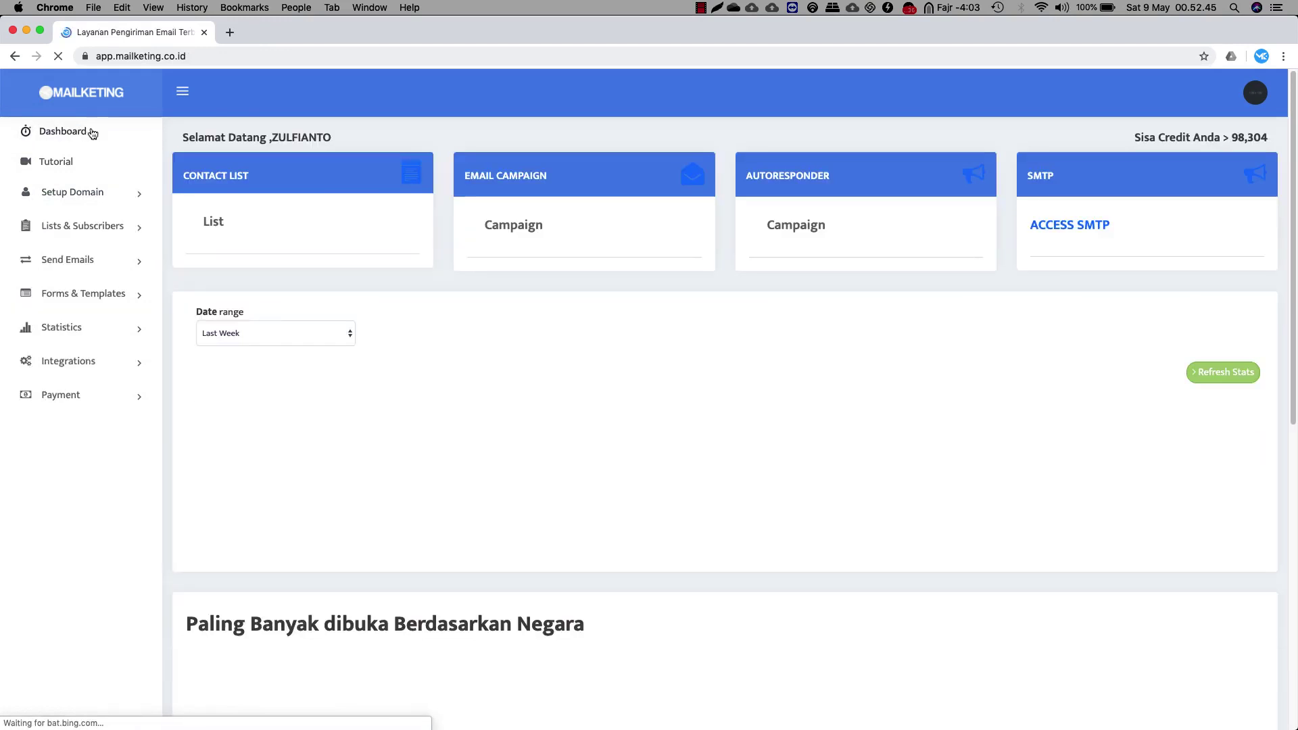
click(1084, 229)
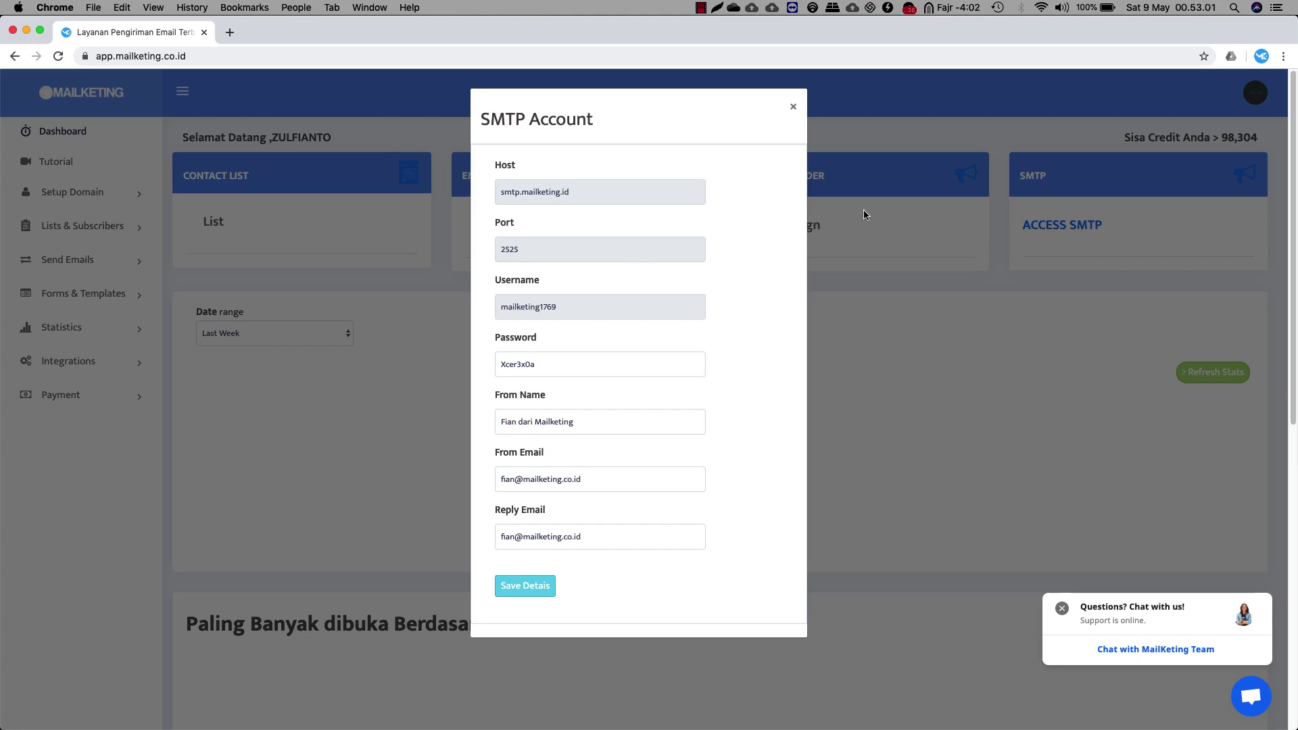
double_click(522, 194)
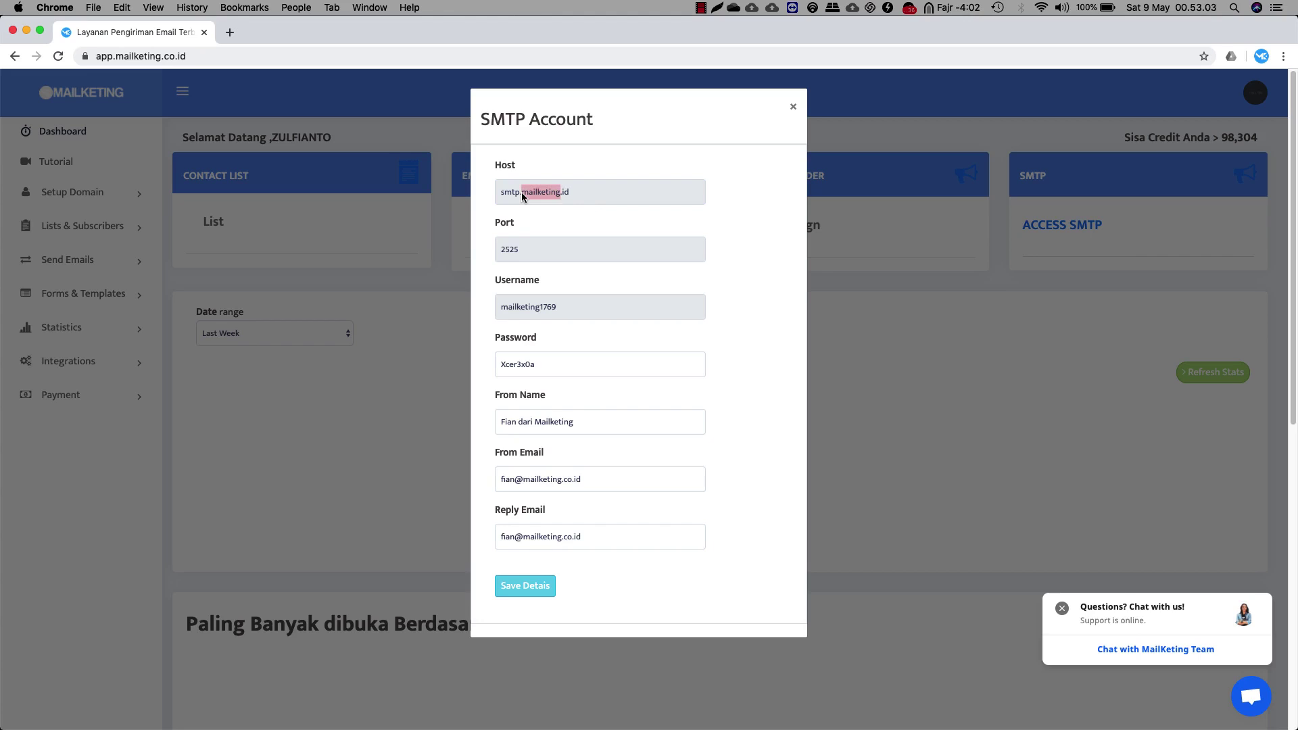
click(514, 248)
drag(537, 366, 490, 365)
Review the From Name, From Email and Reply Email fields, close, and expand Lists & Subscribers
click(613, 415)
drag(613, 415, 497, 414)
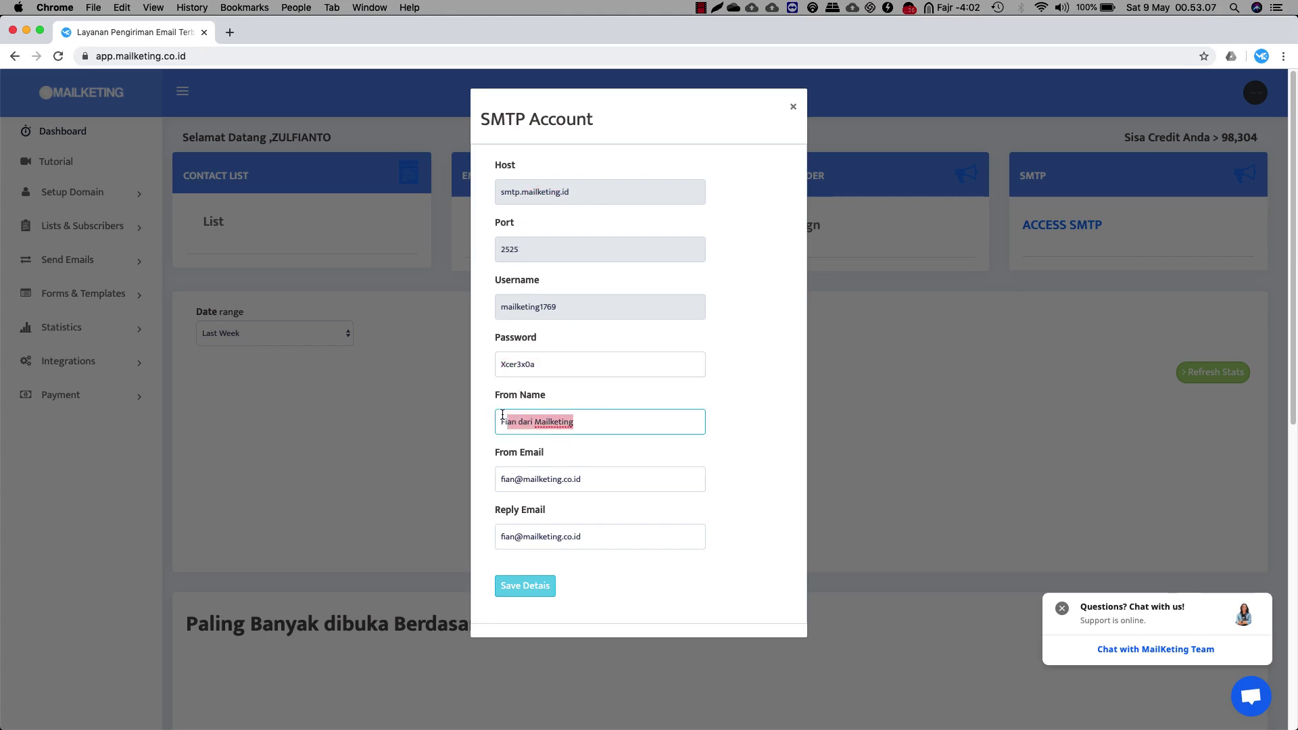
click(614, 423)
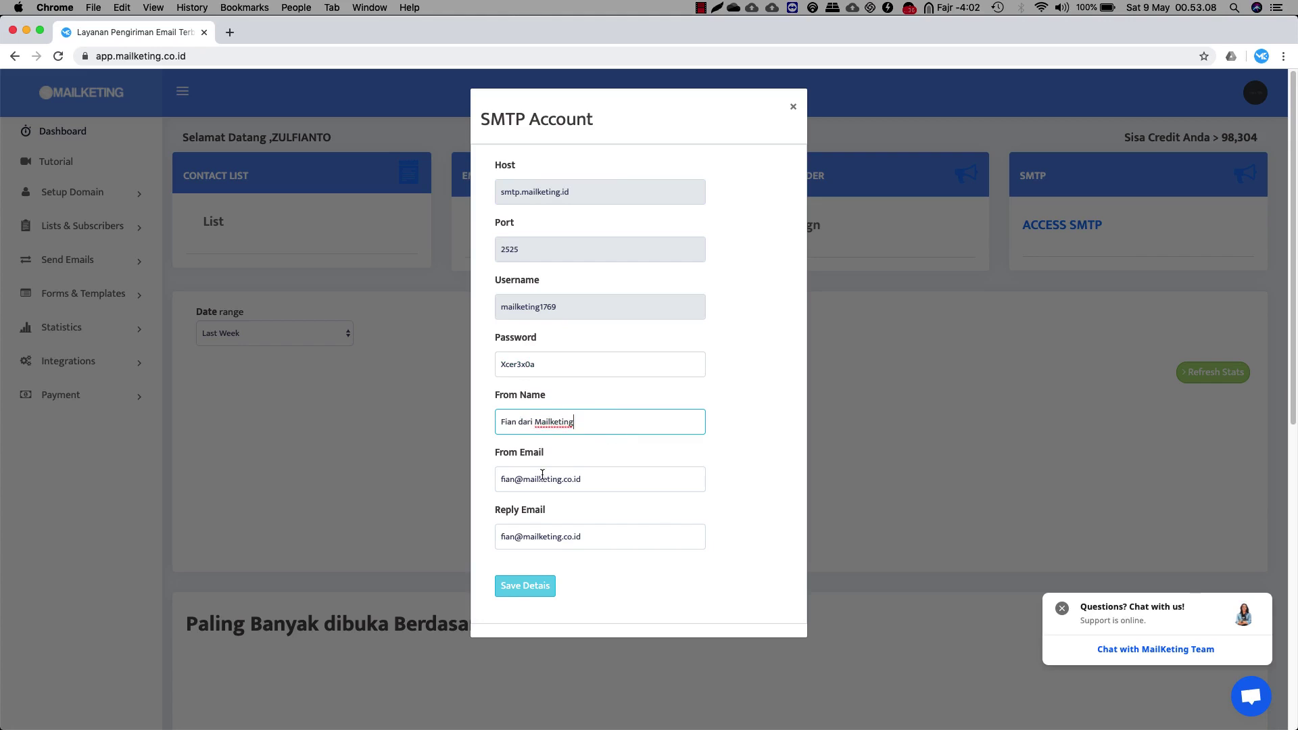
click(589, 471)
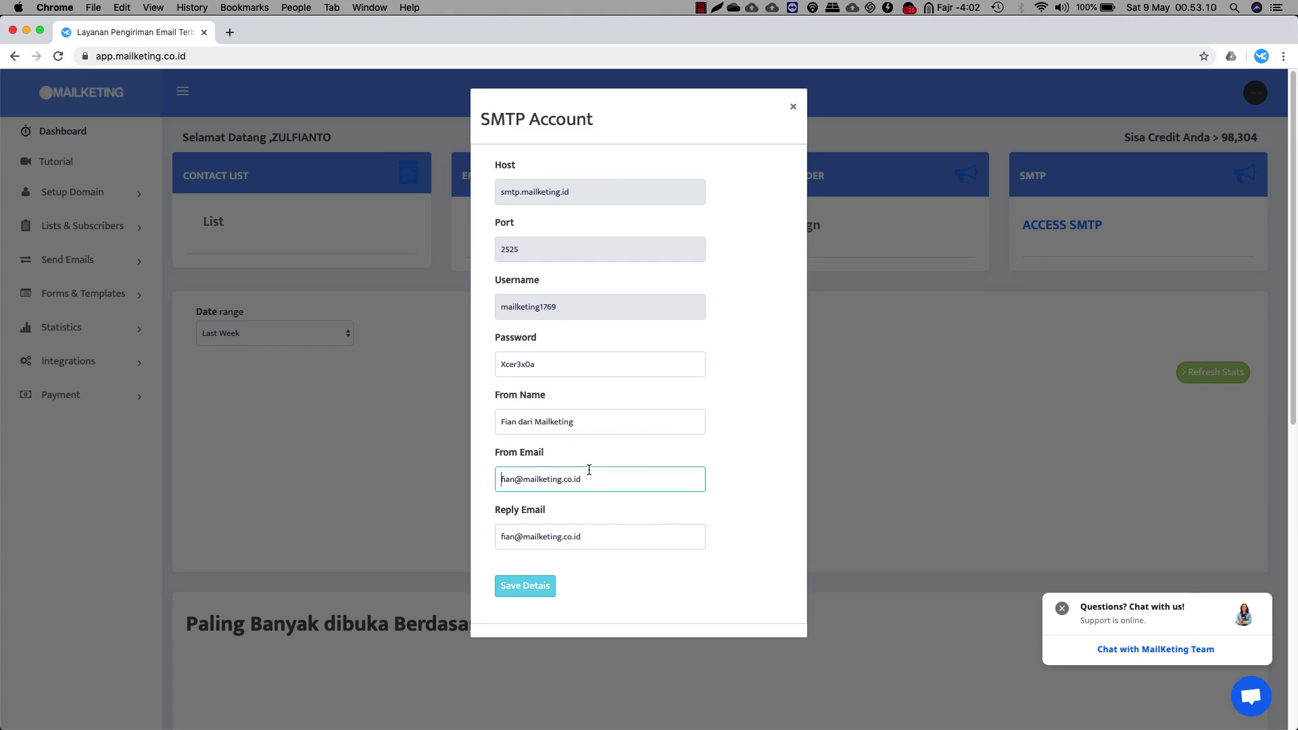
click(616, 536)
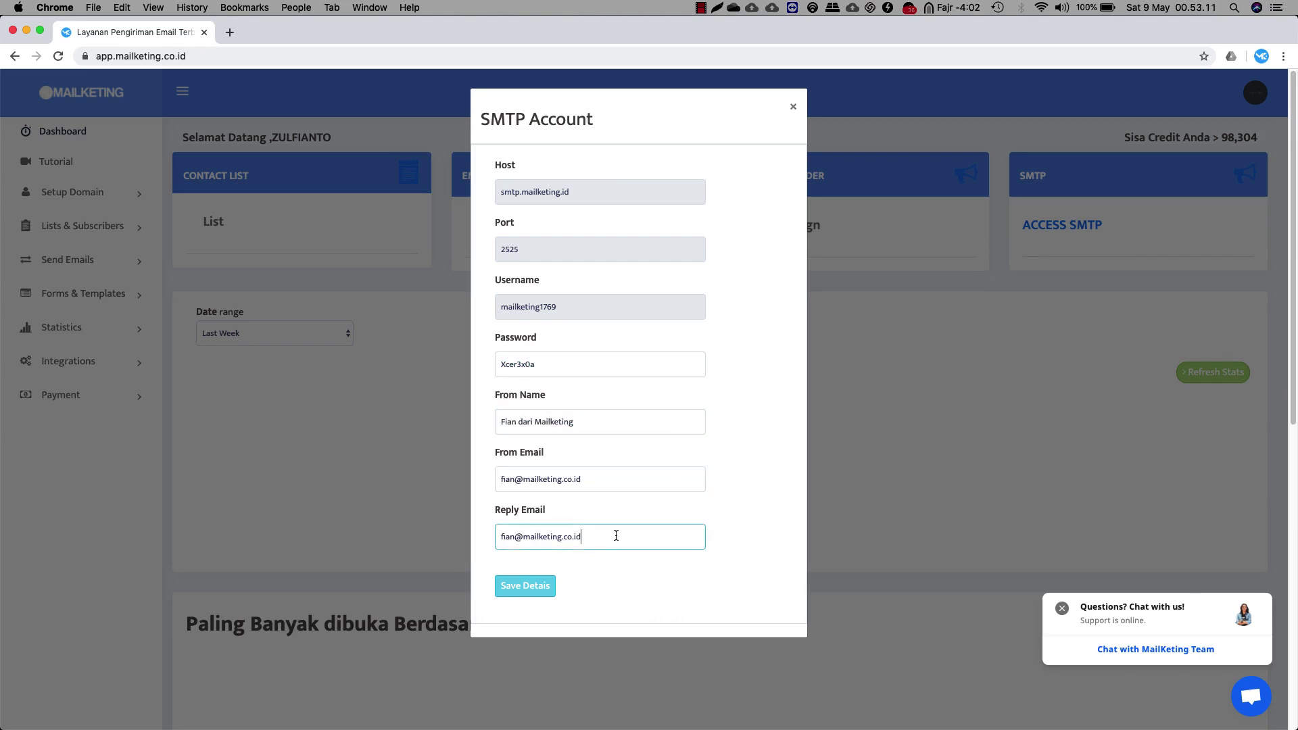
click(602, 481)
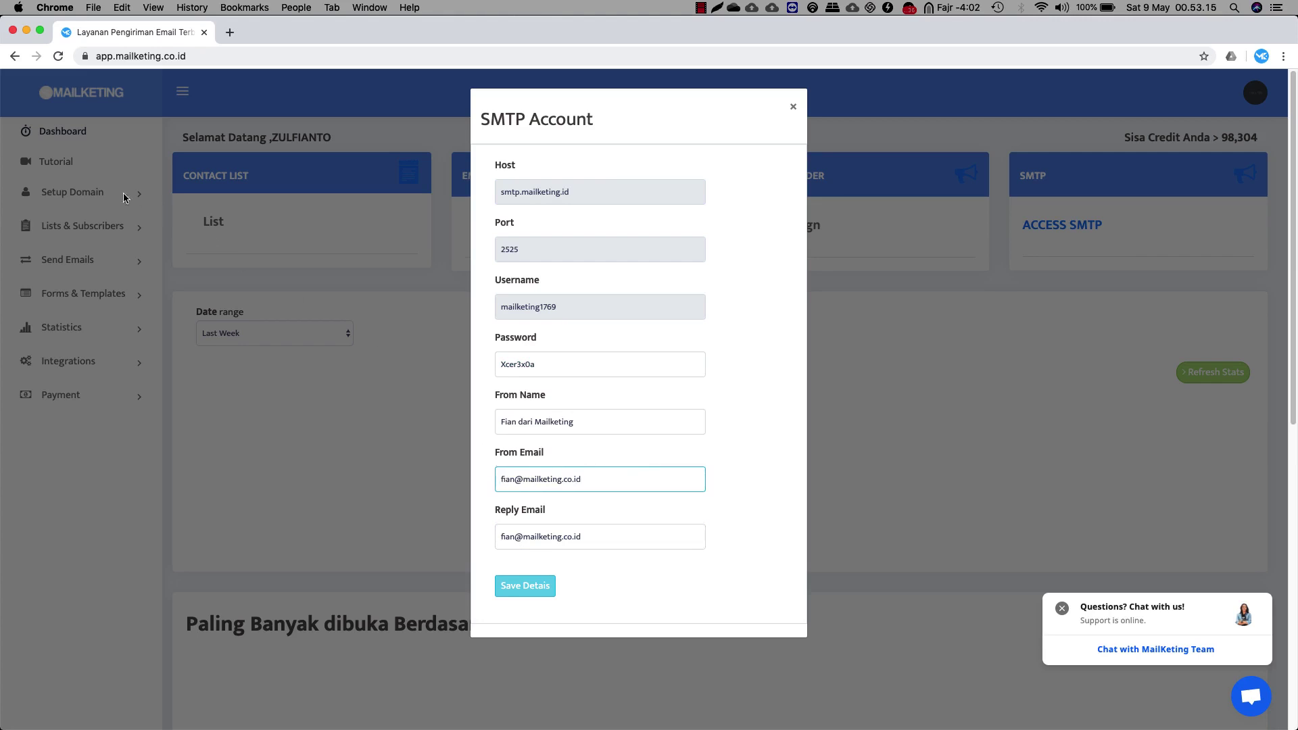
click(732, 414)
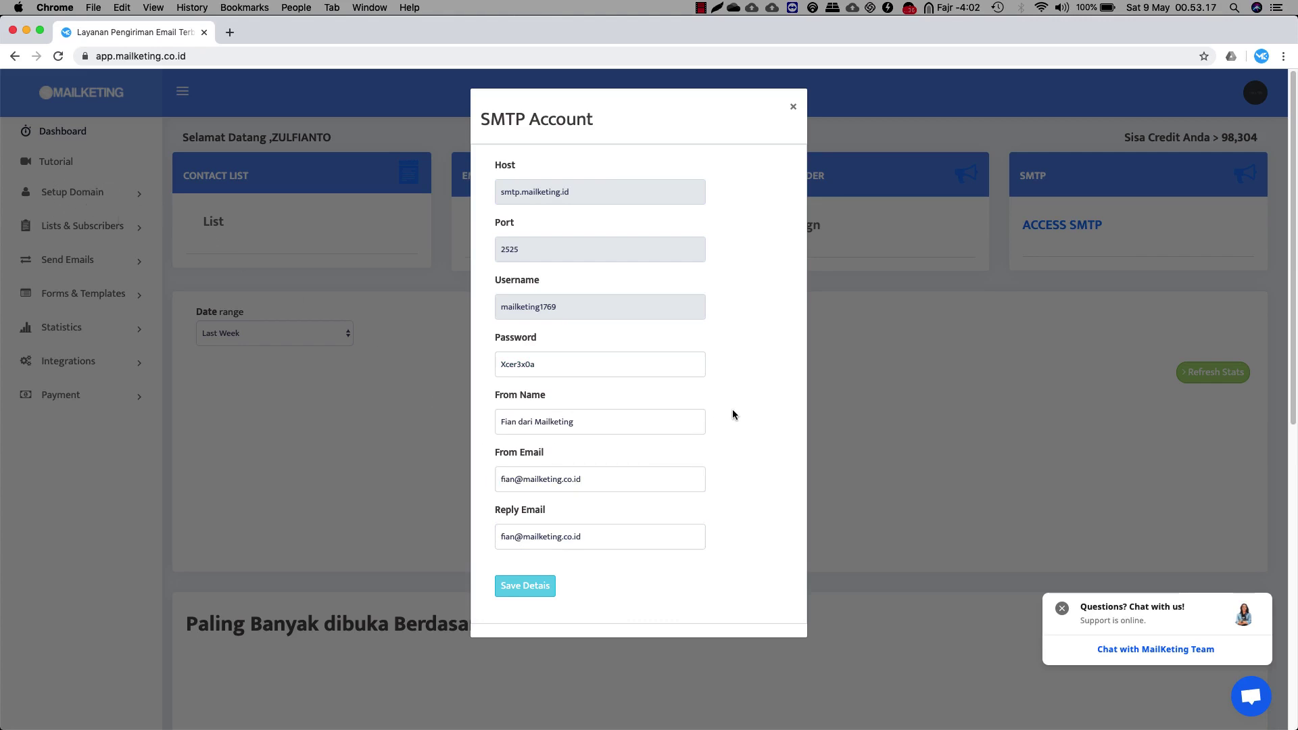
click(793, 107)
click(71, 228)
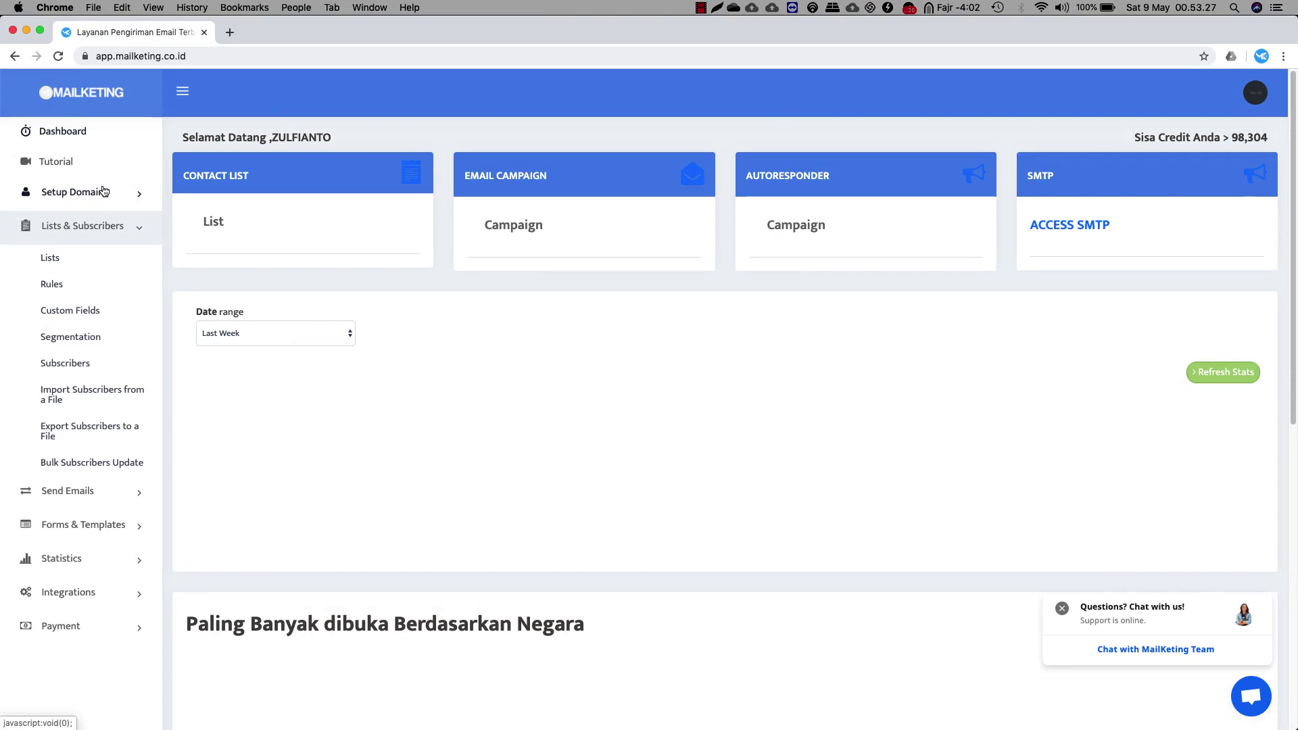
Browse the Lists, Rules and empty Custom Fields pages, then expand Send Emails
click(65, 265)
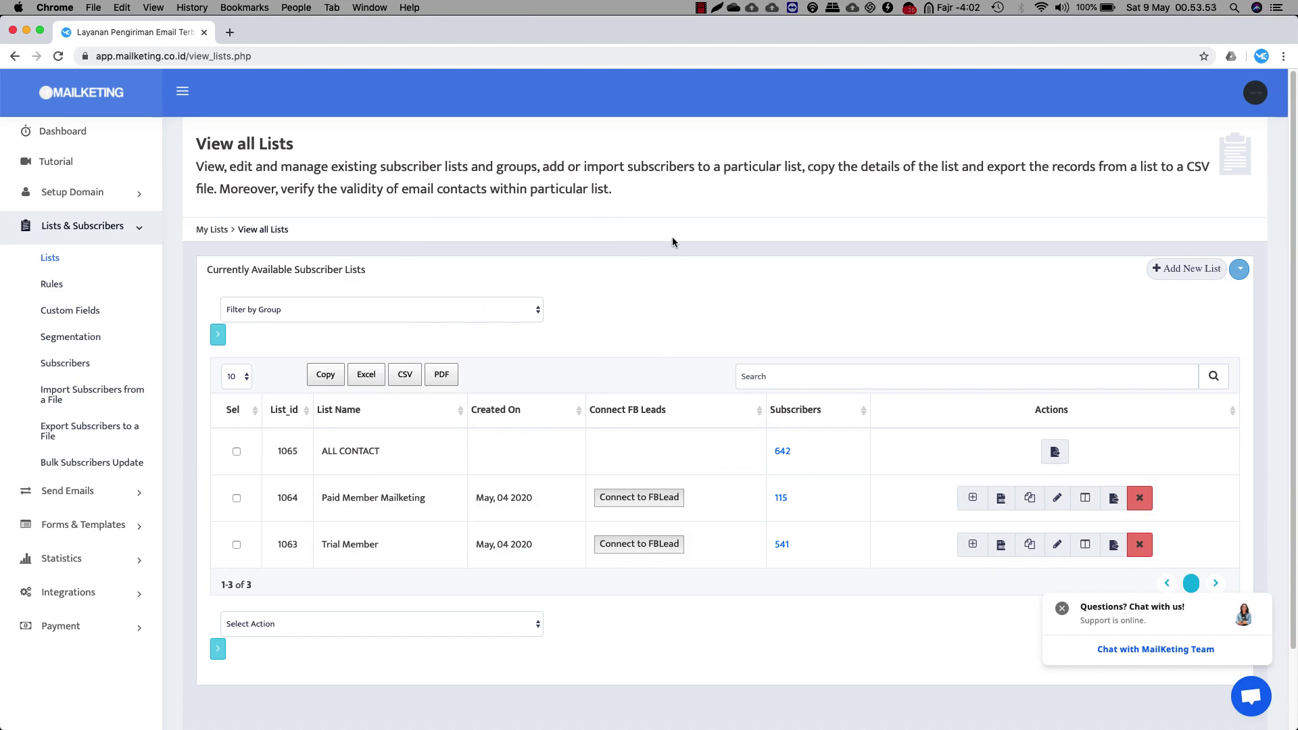
click(78, 288)
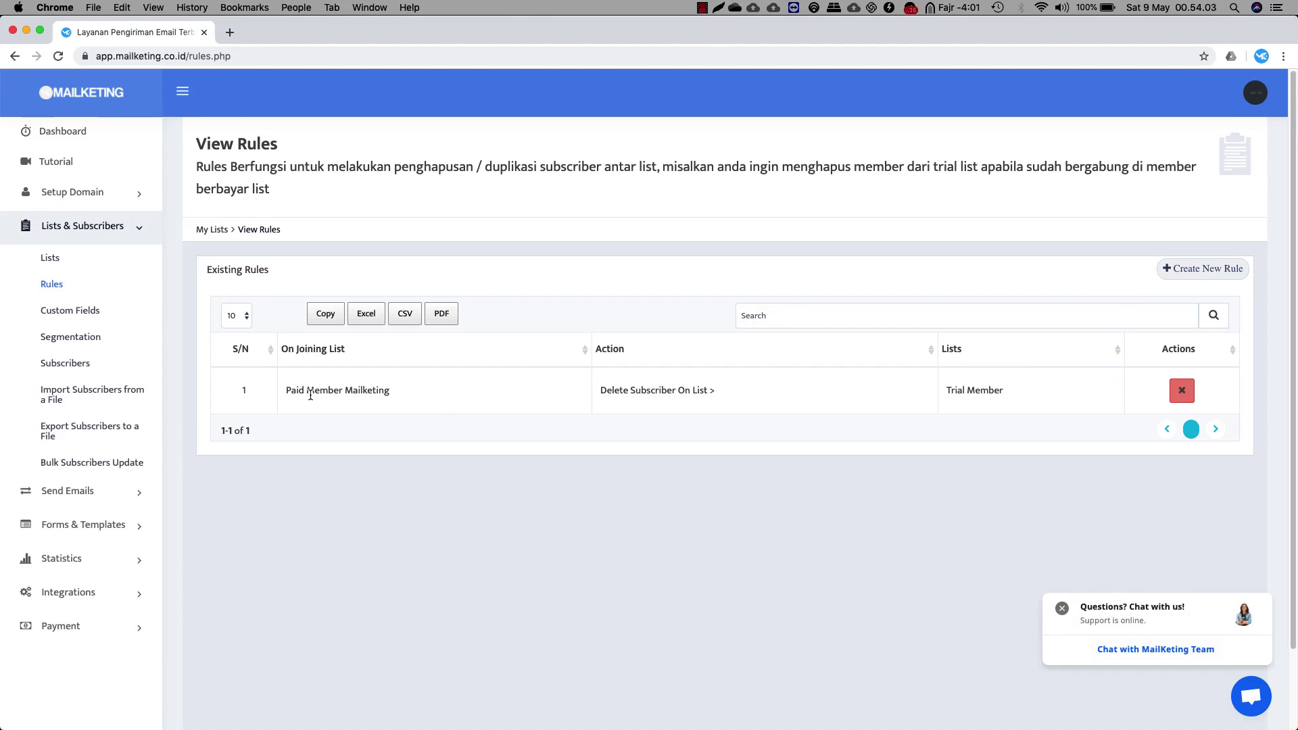
click(88, 311)
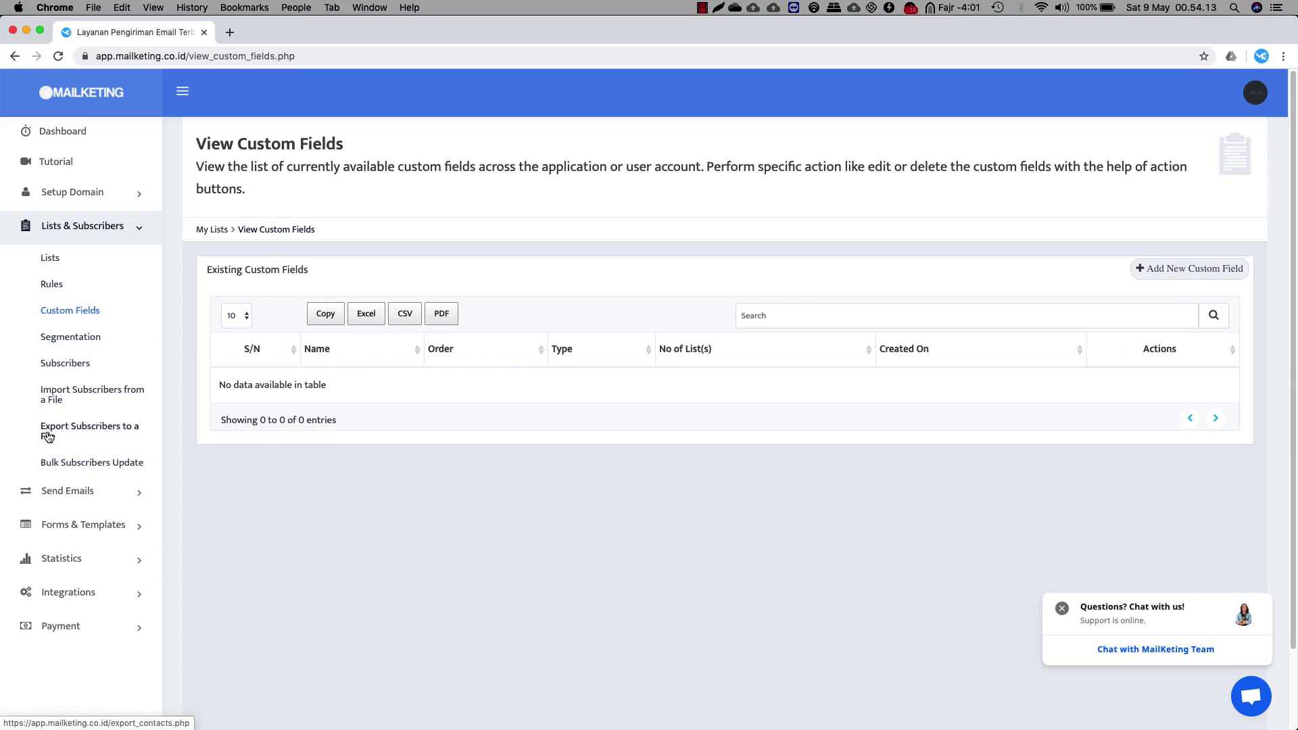
click(98, 225)
click(64, 261)
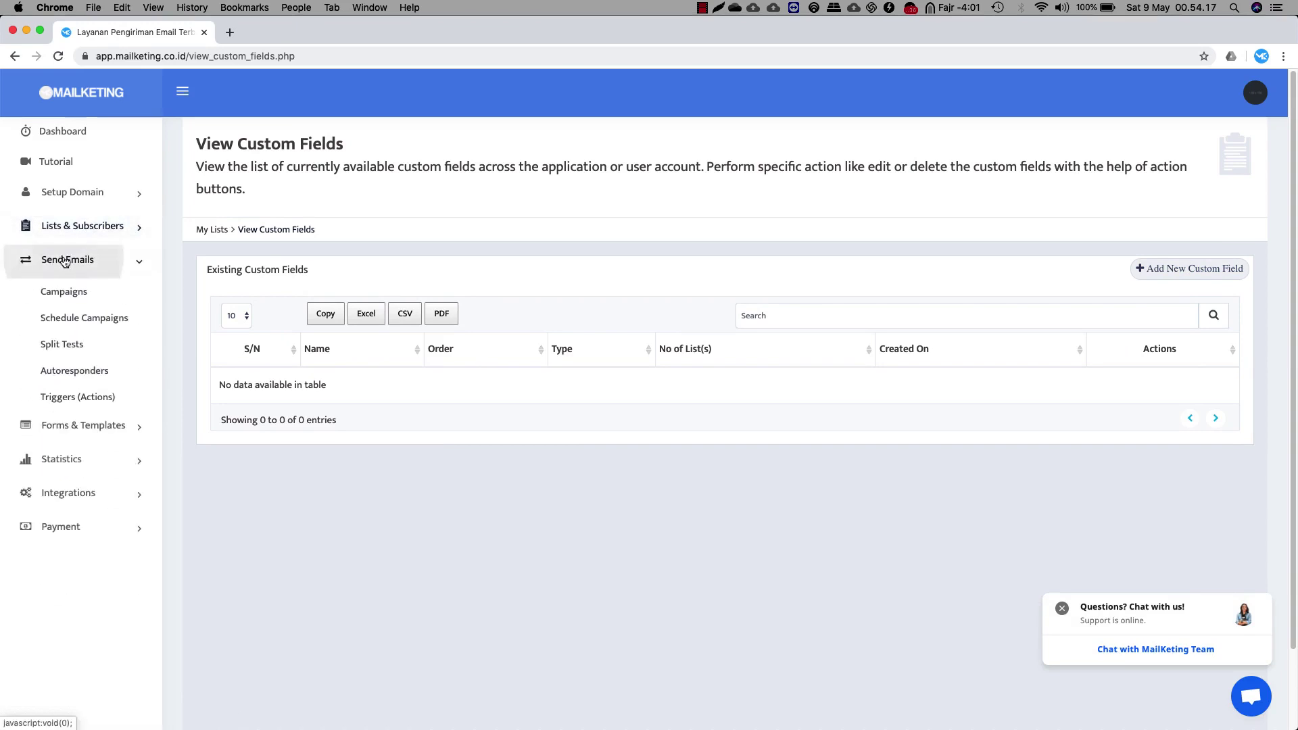
Preview new campaign and new autoresponder setup, toggling the Paid Member Mailketing list
click(79, 295)
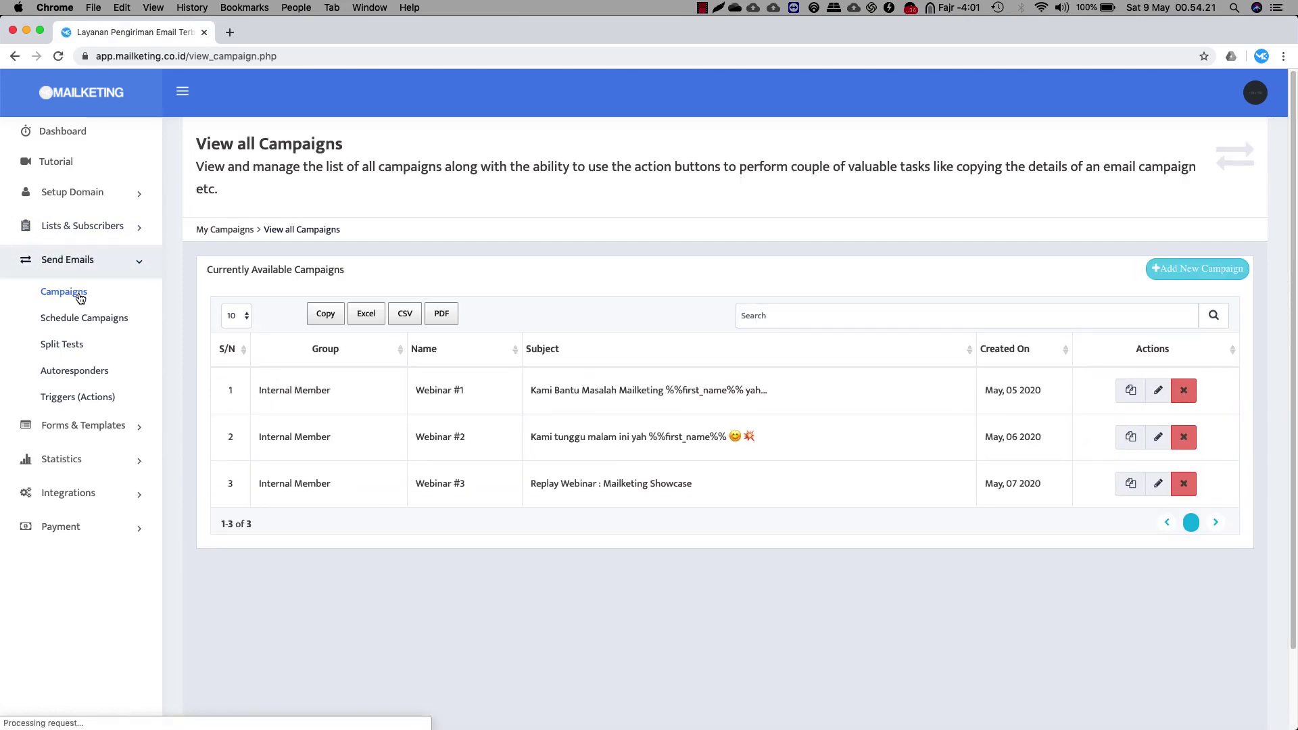
click(1169, 274)
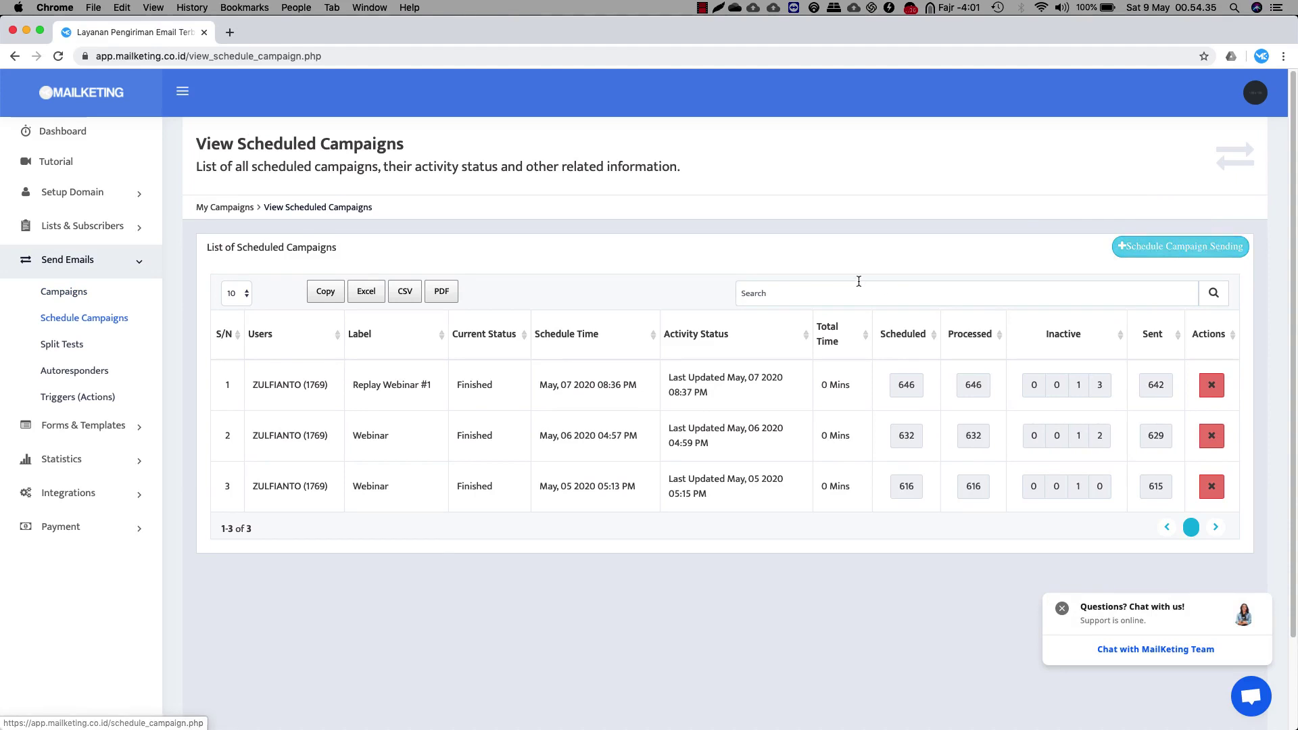
click(90, 373)
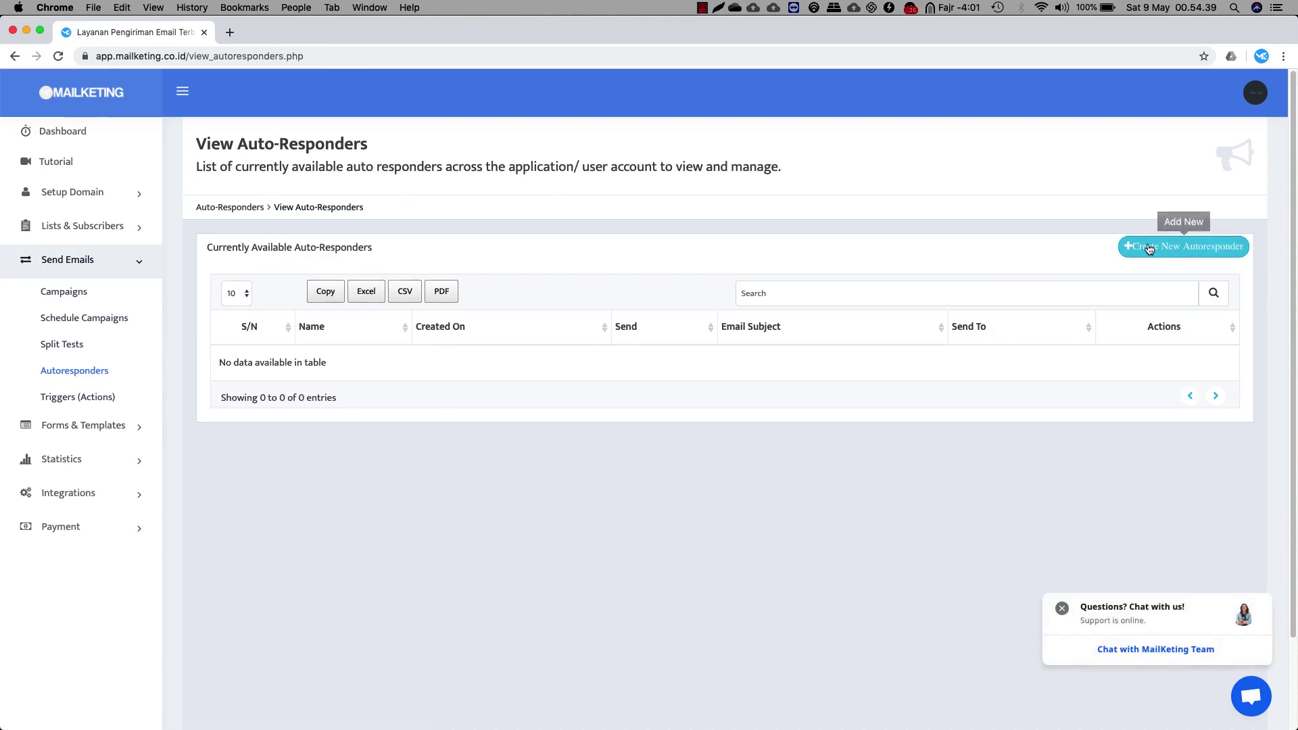
click(1184, 246)
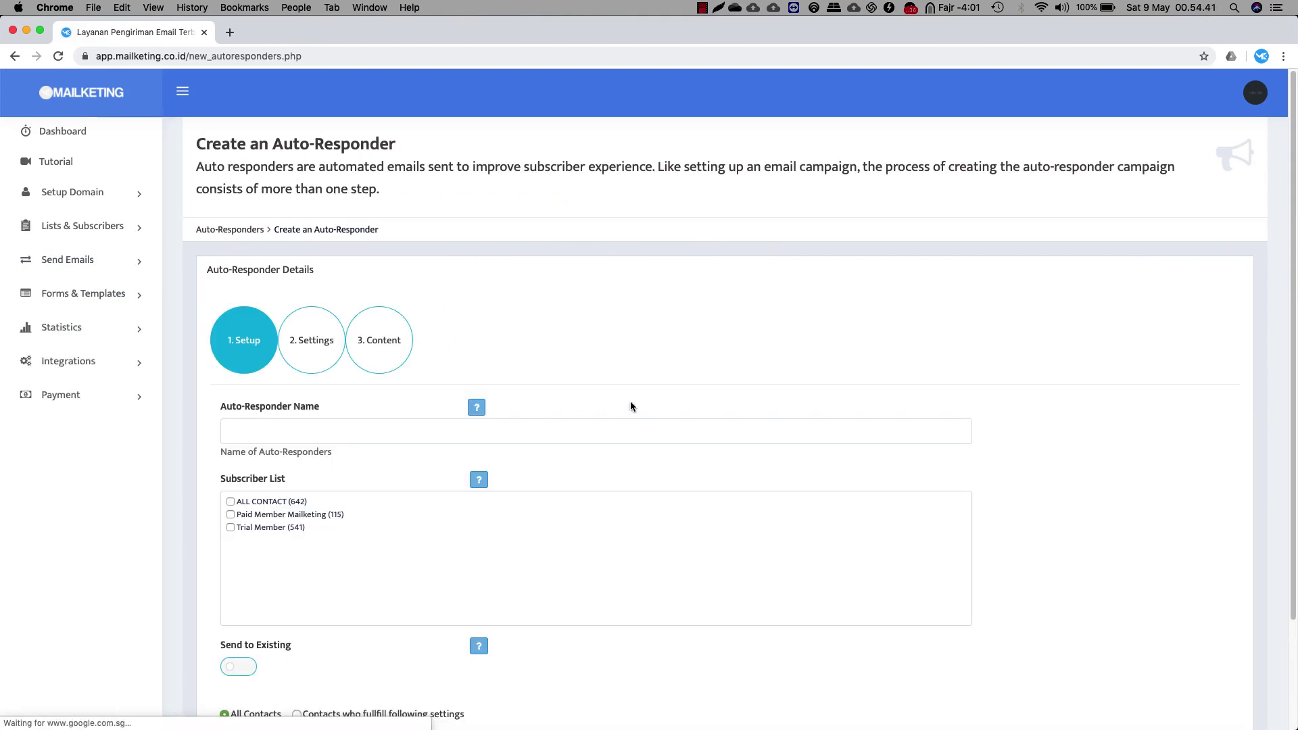
scroll(260, 449, down, 2)
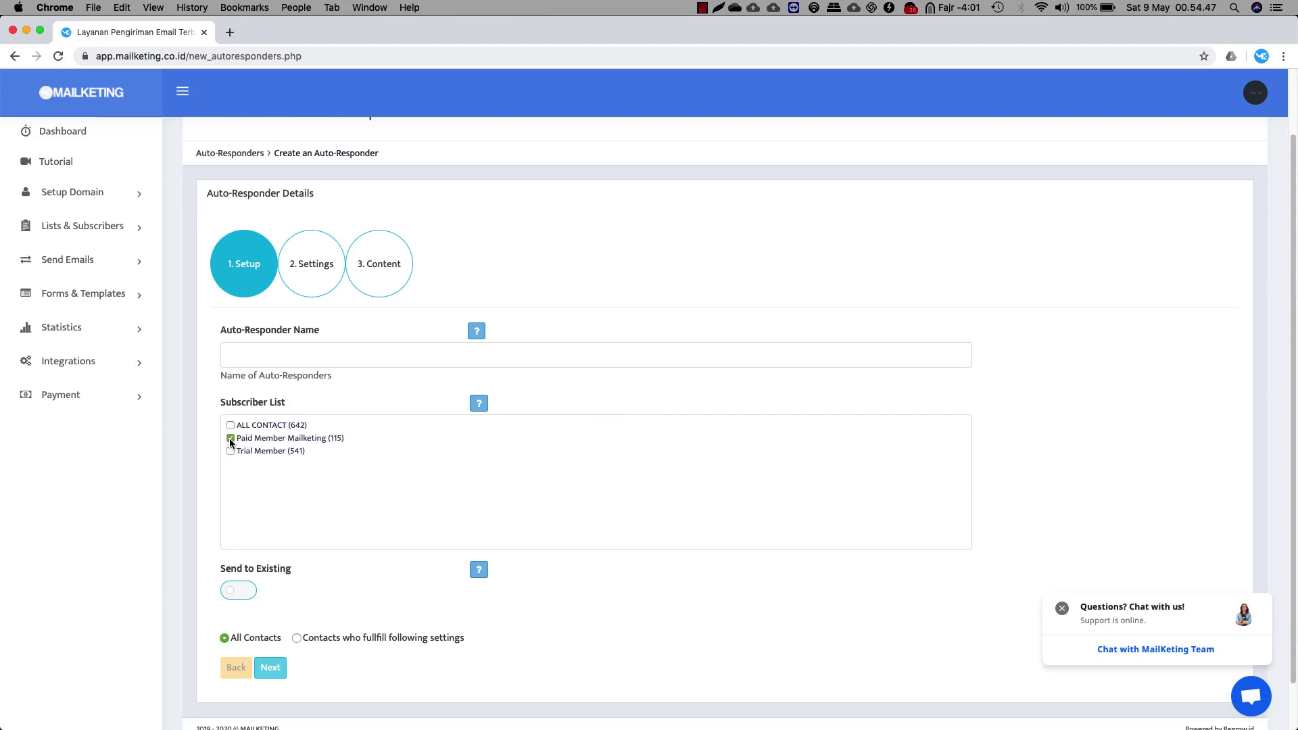
click(231, 438)
scroll(490, 388, down, 1)
scroll(491, 391, up, 3)
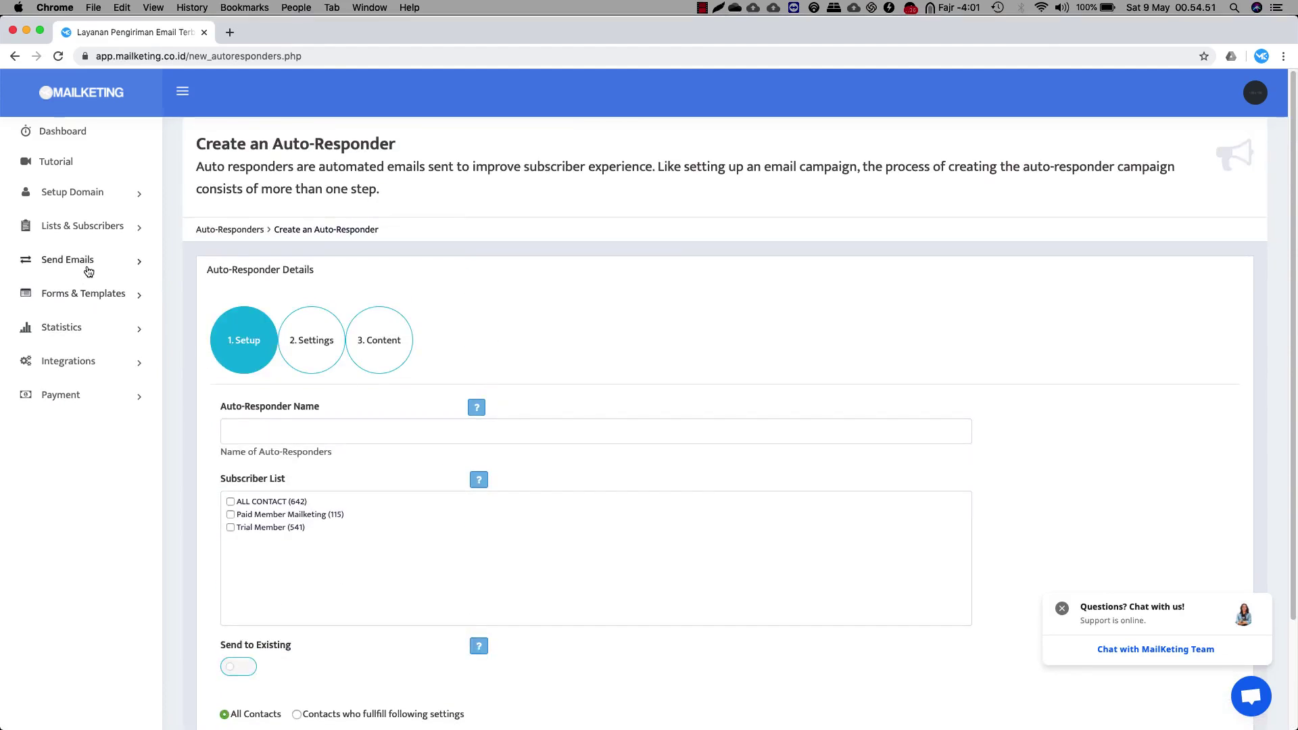
Start a new trigger and set its type to Birth Day after trying On Email Opening and On Link Clicking
click(87, 268)
click(83, 401)
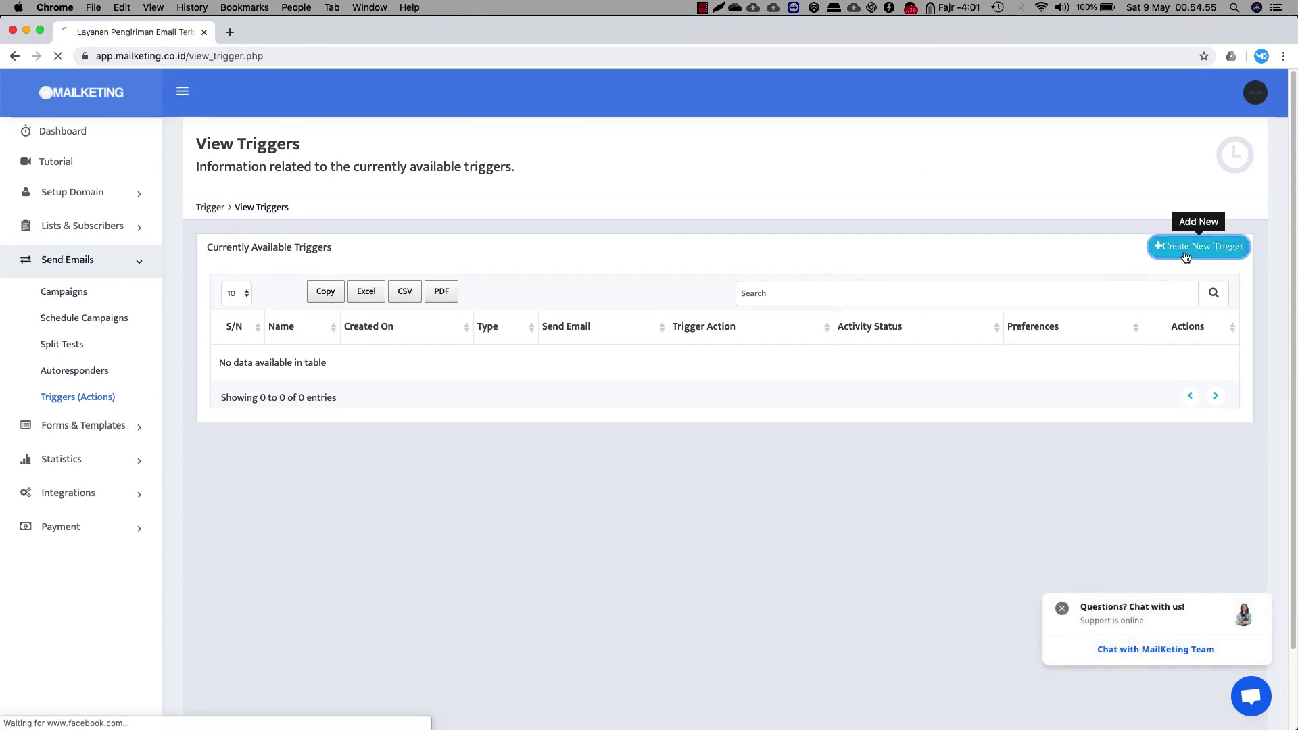
click(1198, 246)
click(323, 403)
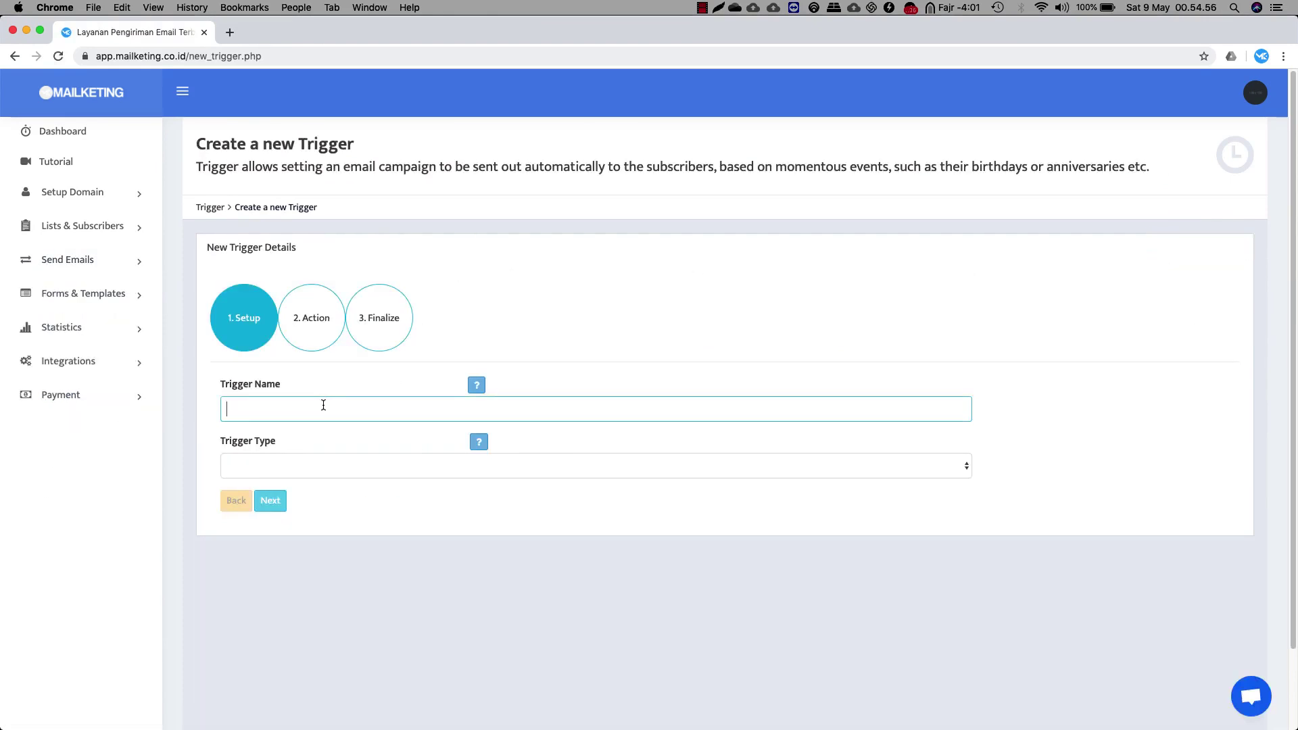
click(329, 465)
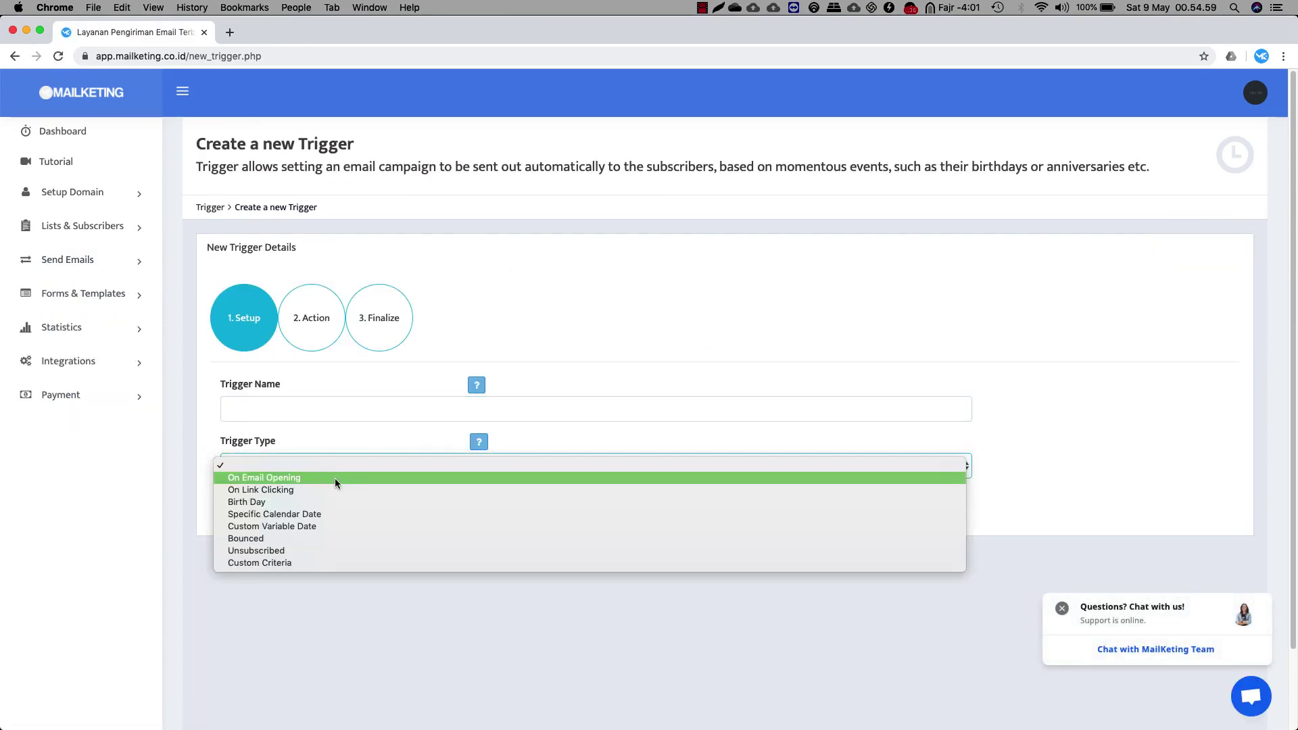
click(335, 477)
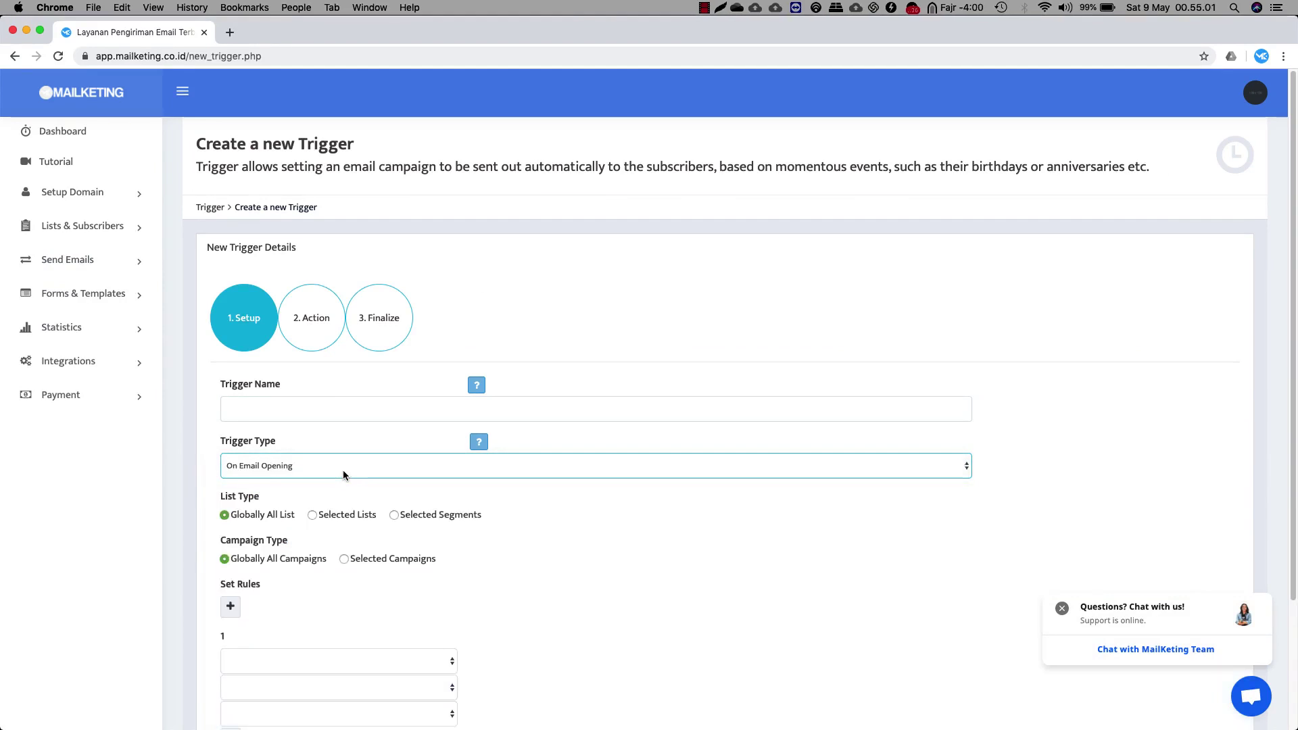
click(344, 474)
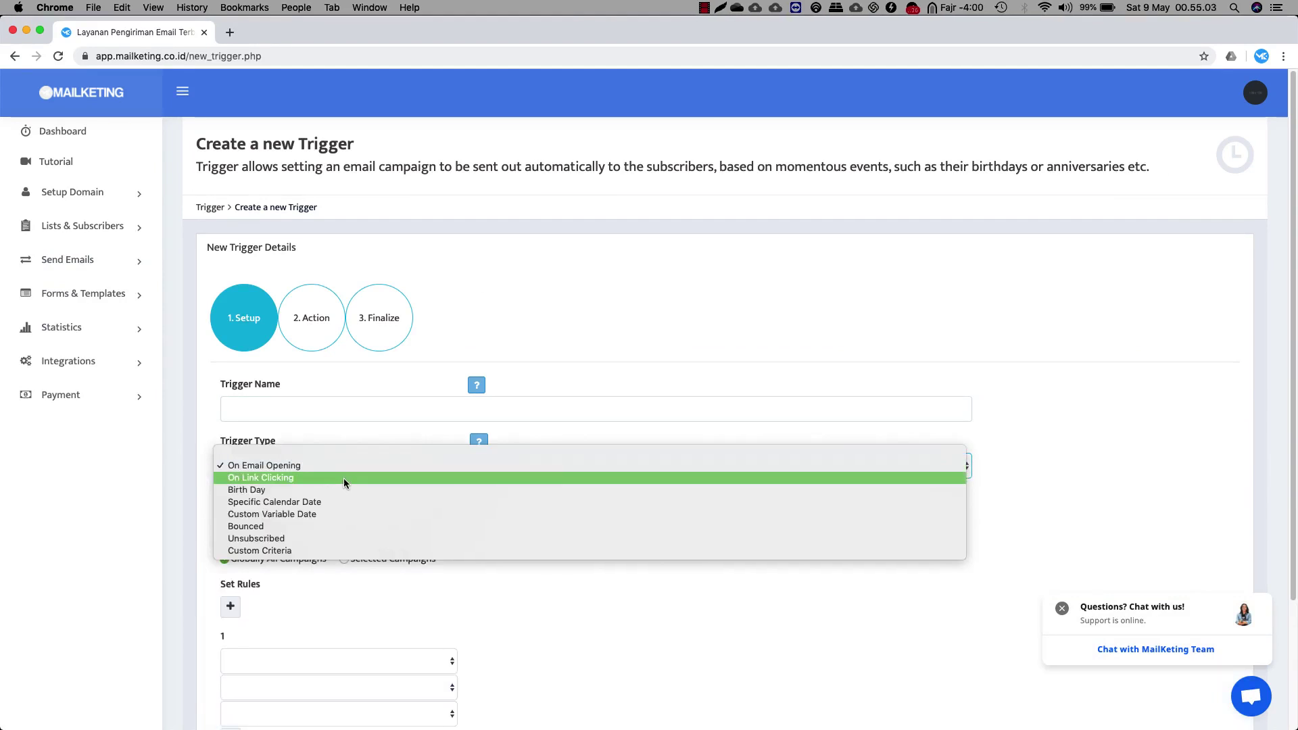
click(344, 478)
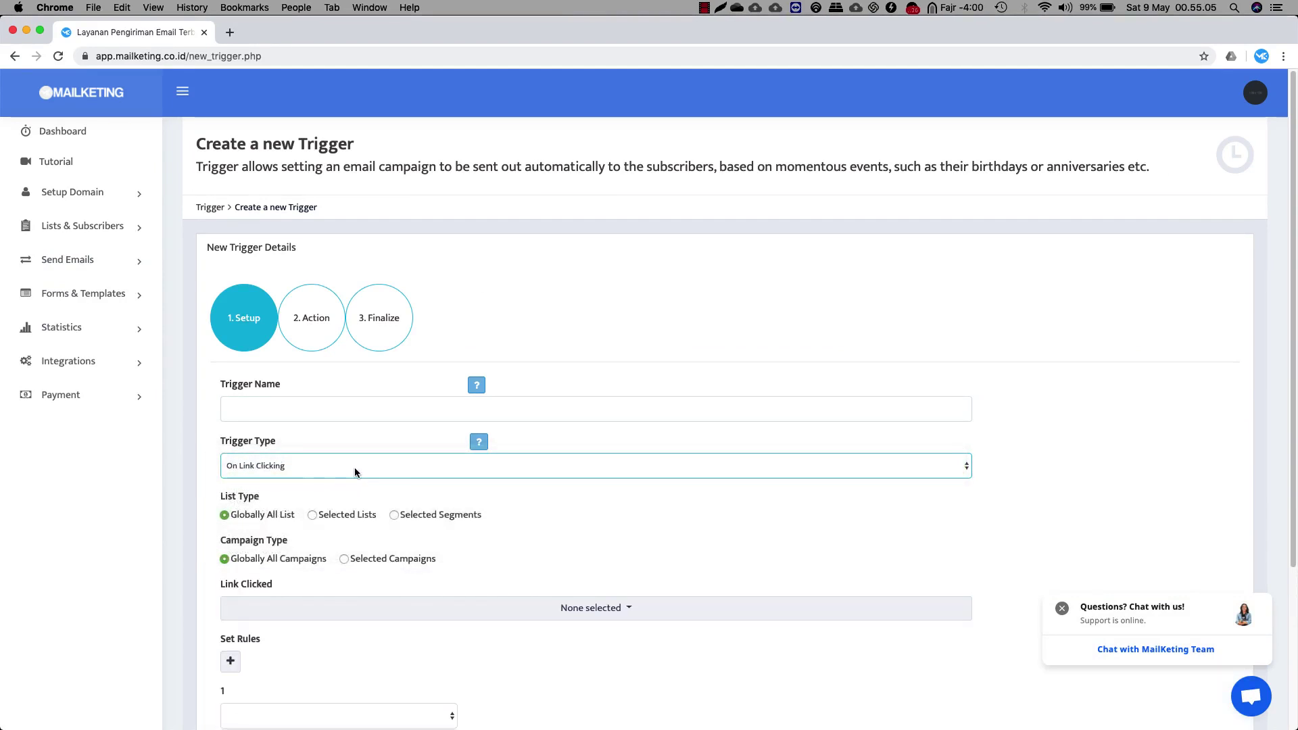
click(354, 468)
click(349, 477)
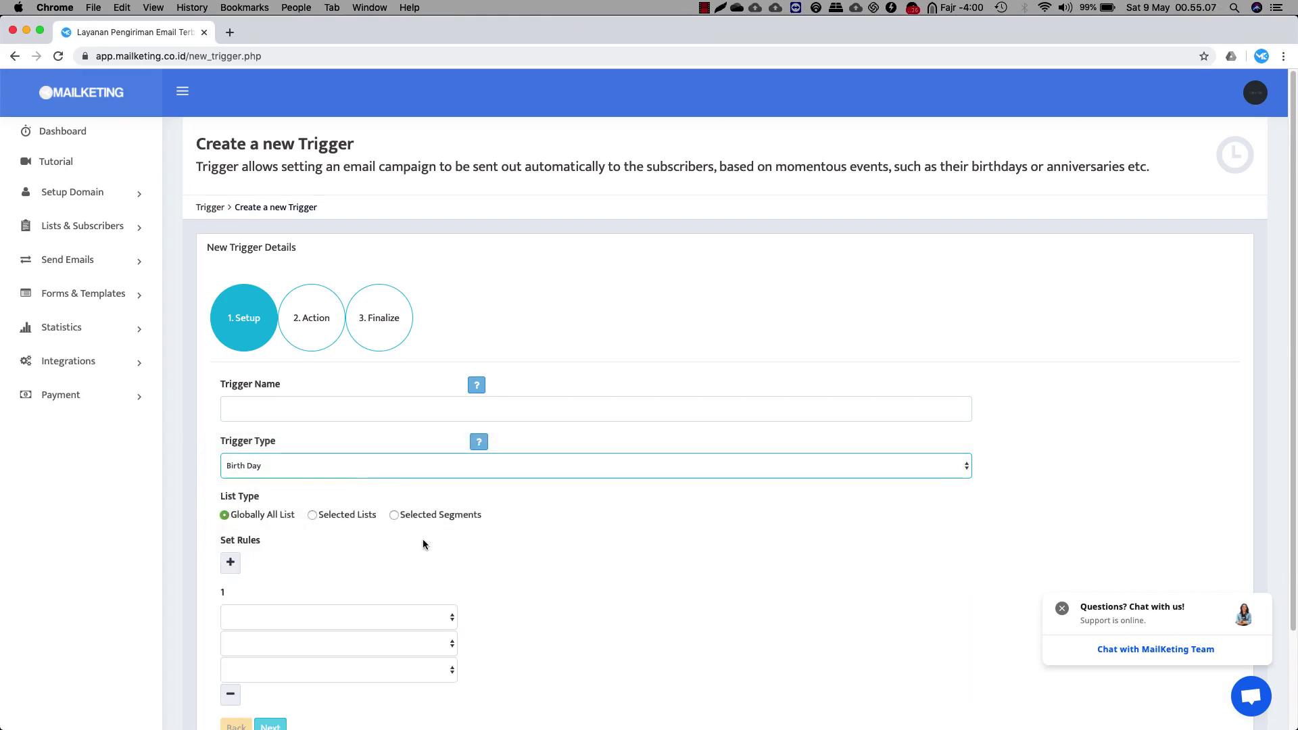
Check the first rule's choices, attempt the Action step, and return to the required Trigger Name
scroll(595, 561, down, 3)
click(286, 500)
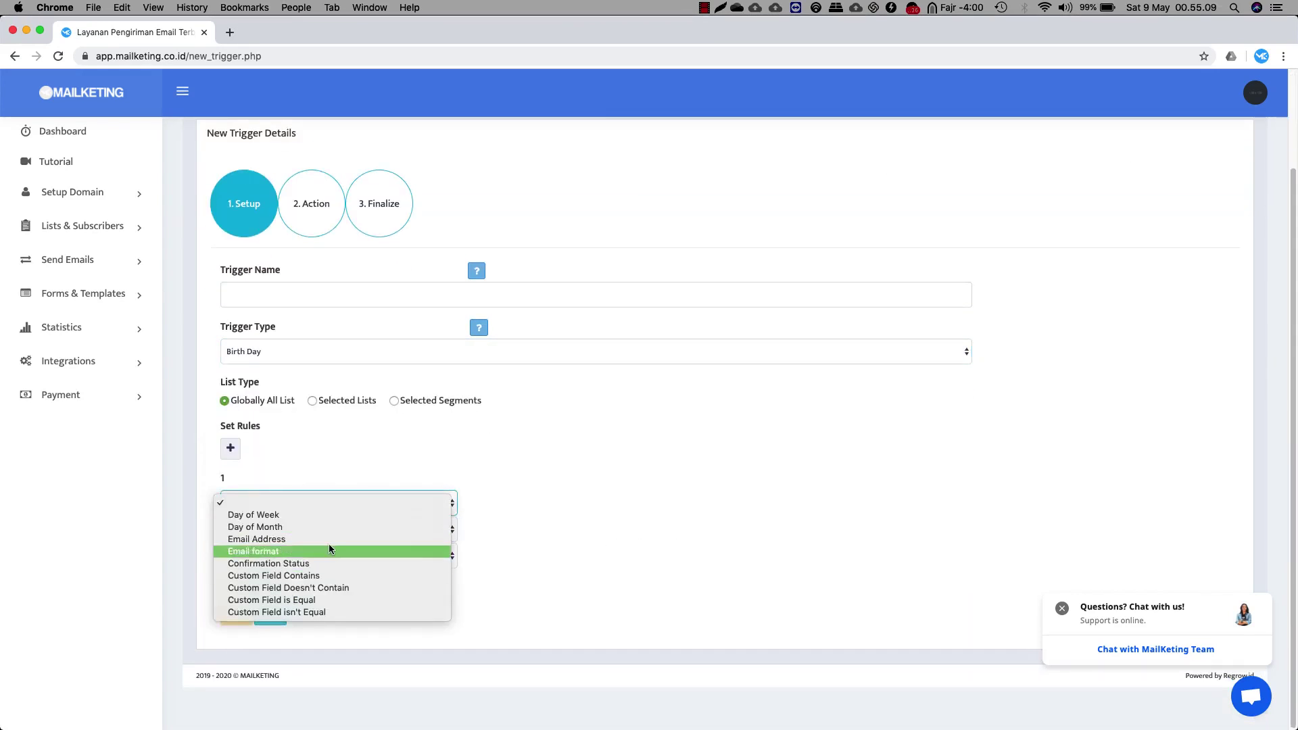
click(571, 496)
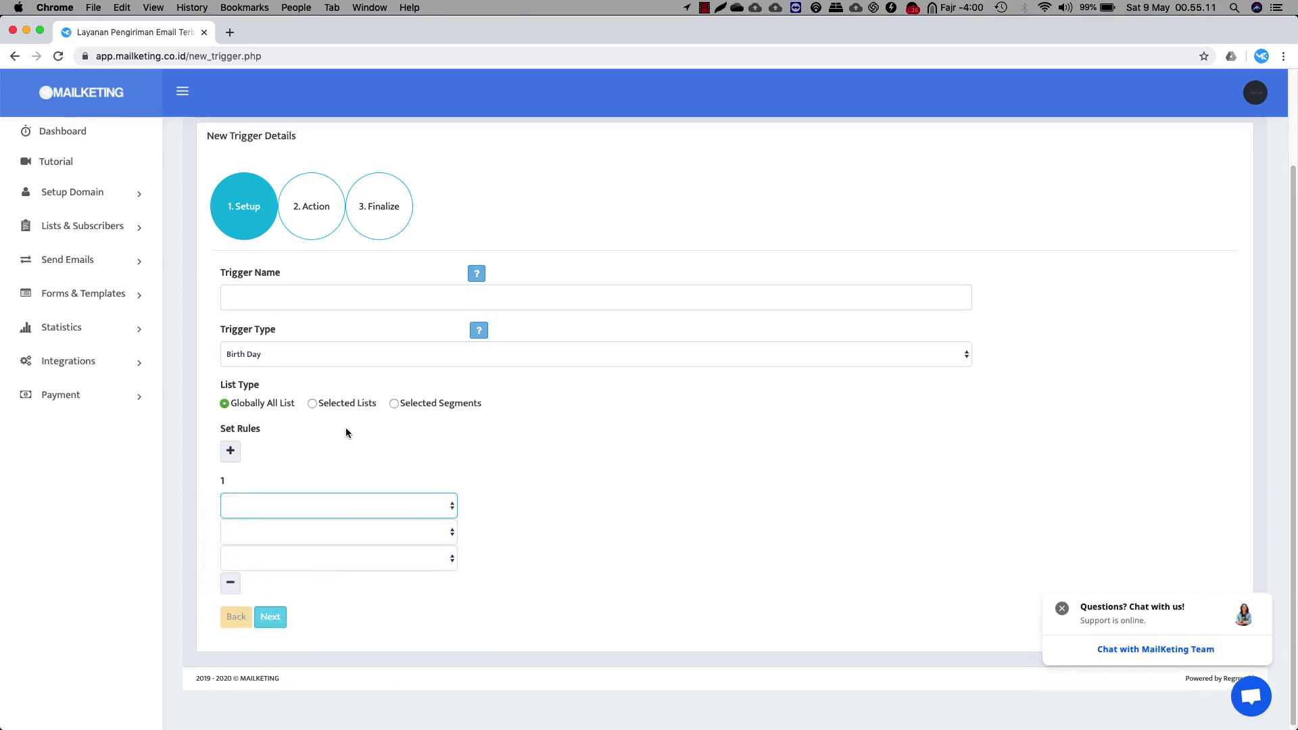
scroll(347, 423, up, 2)
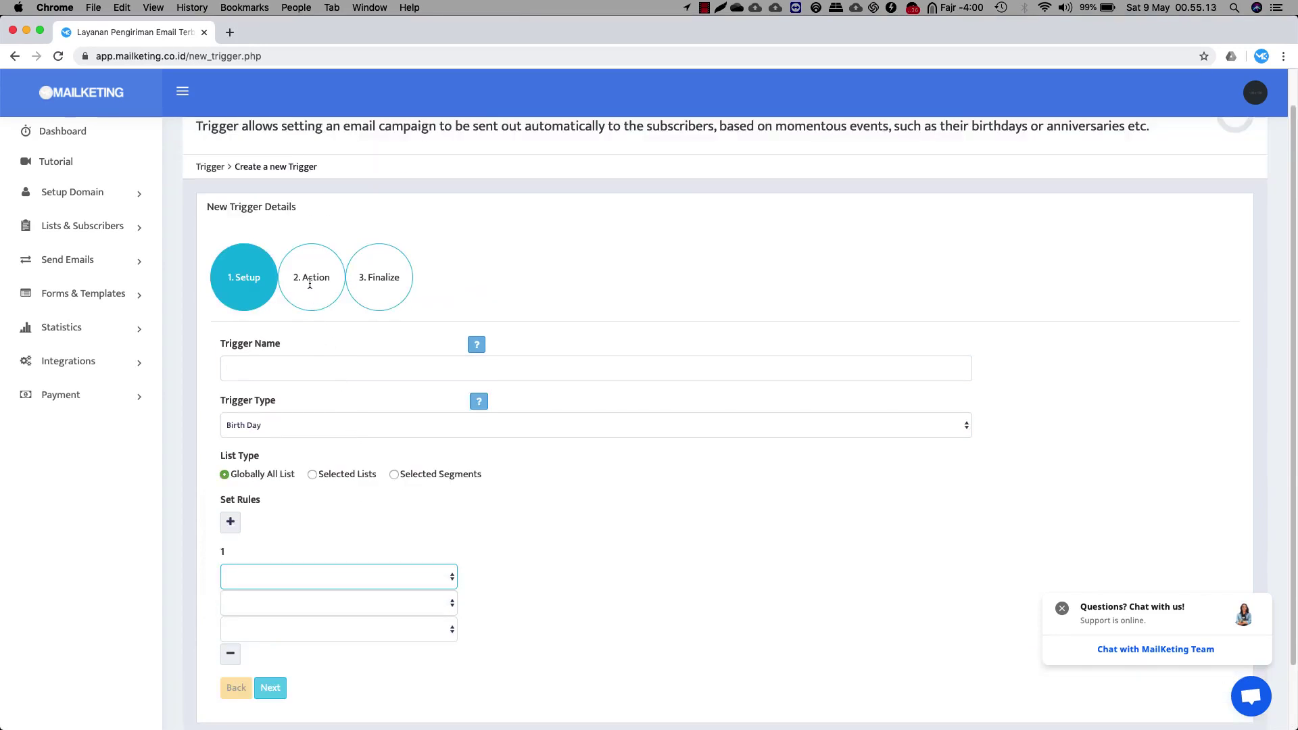
scroll(311, 284, down, 2)
click(270, 612)
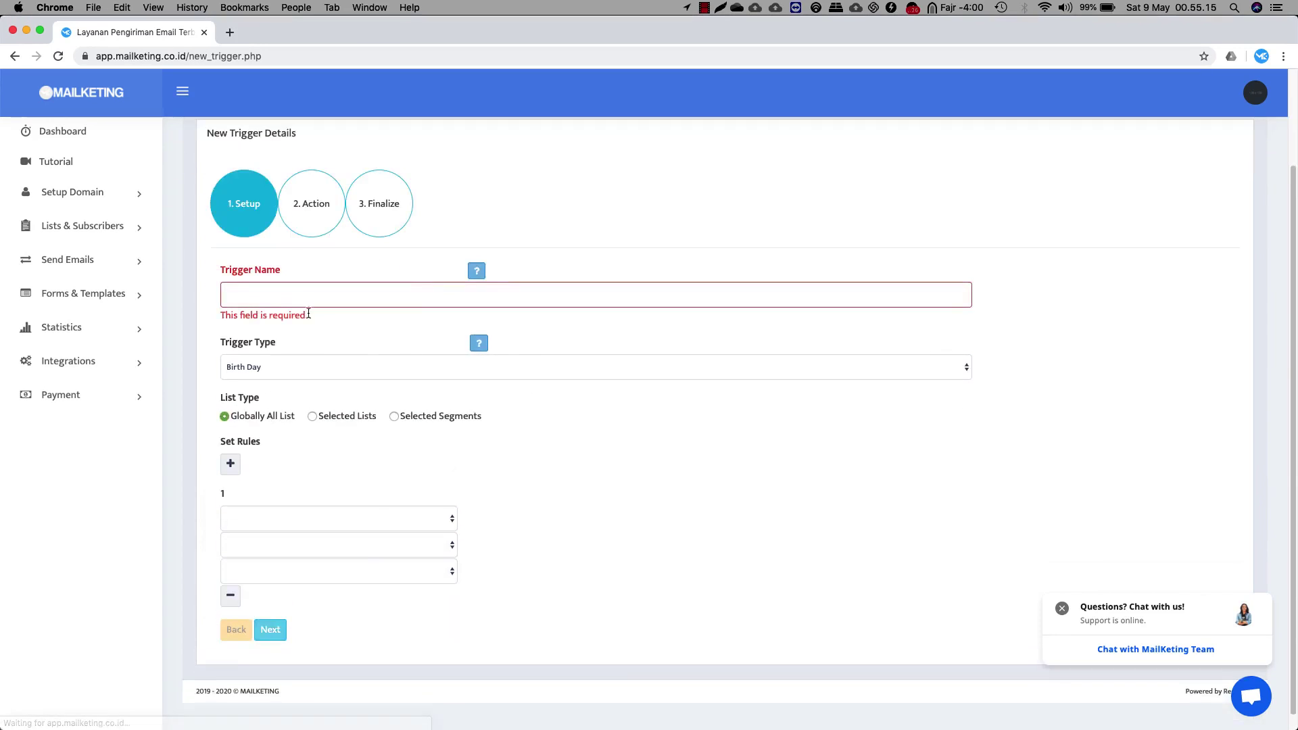
click(293, 296)
Name the trigger 'test' and advance to the Action step, keeping On Event timing
text(test)
click(270, 611)
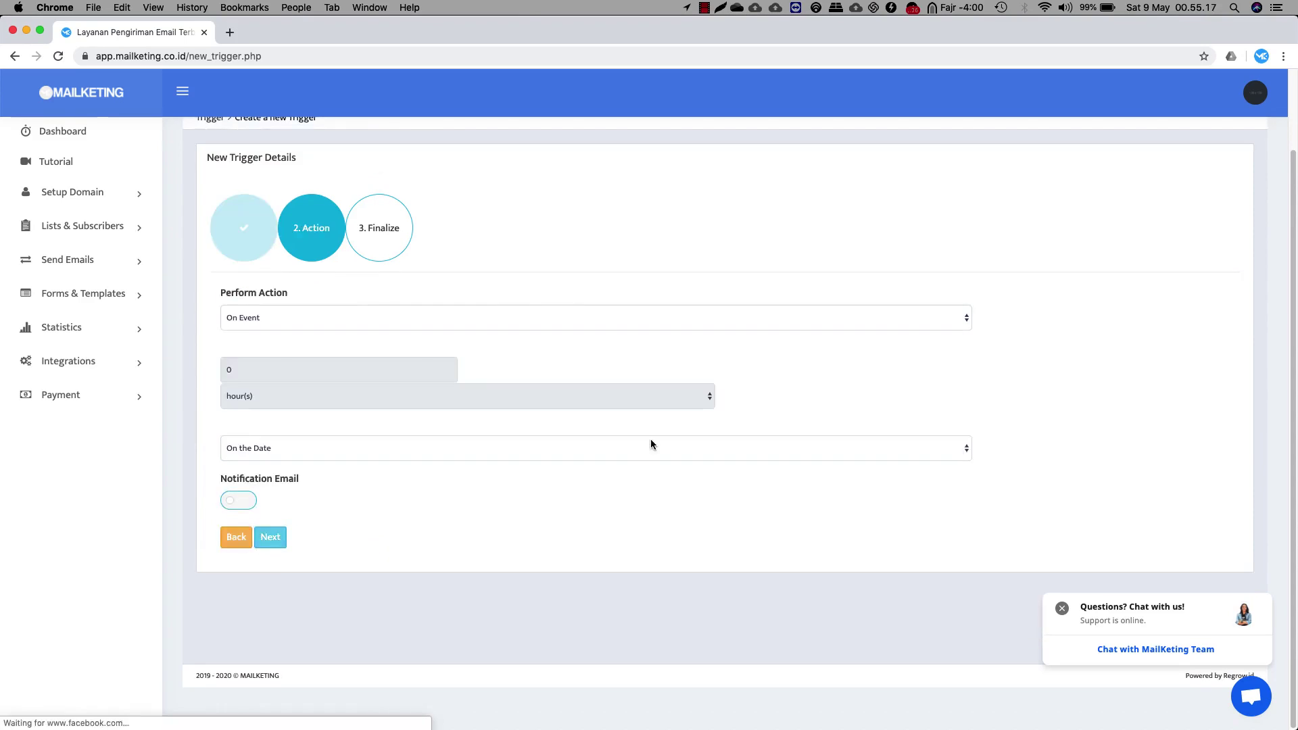
click(286, 315)
click(411, 319)
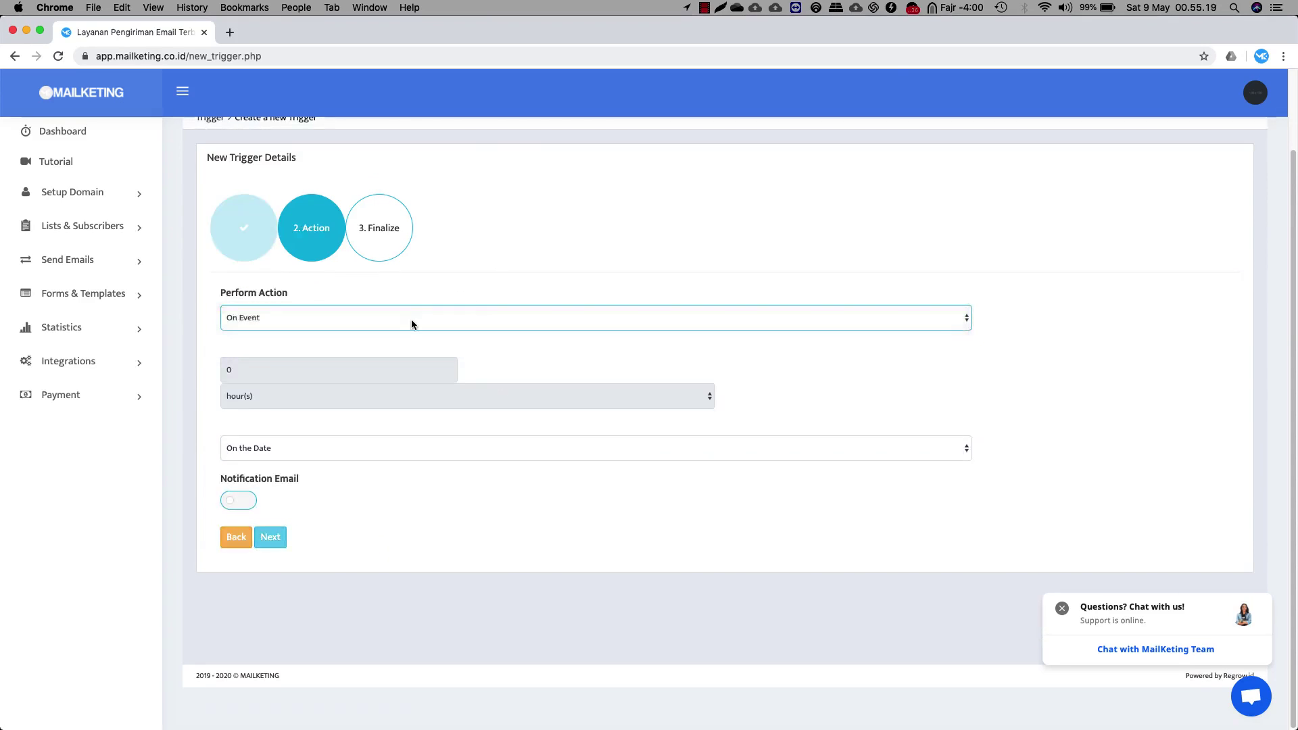
Open the Web Forms page under Forms & Templates
click(87, 260)
click(84, 425)
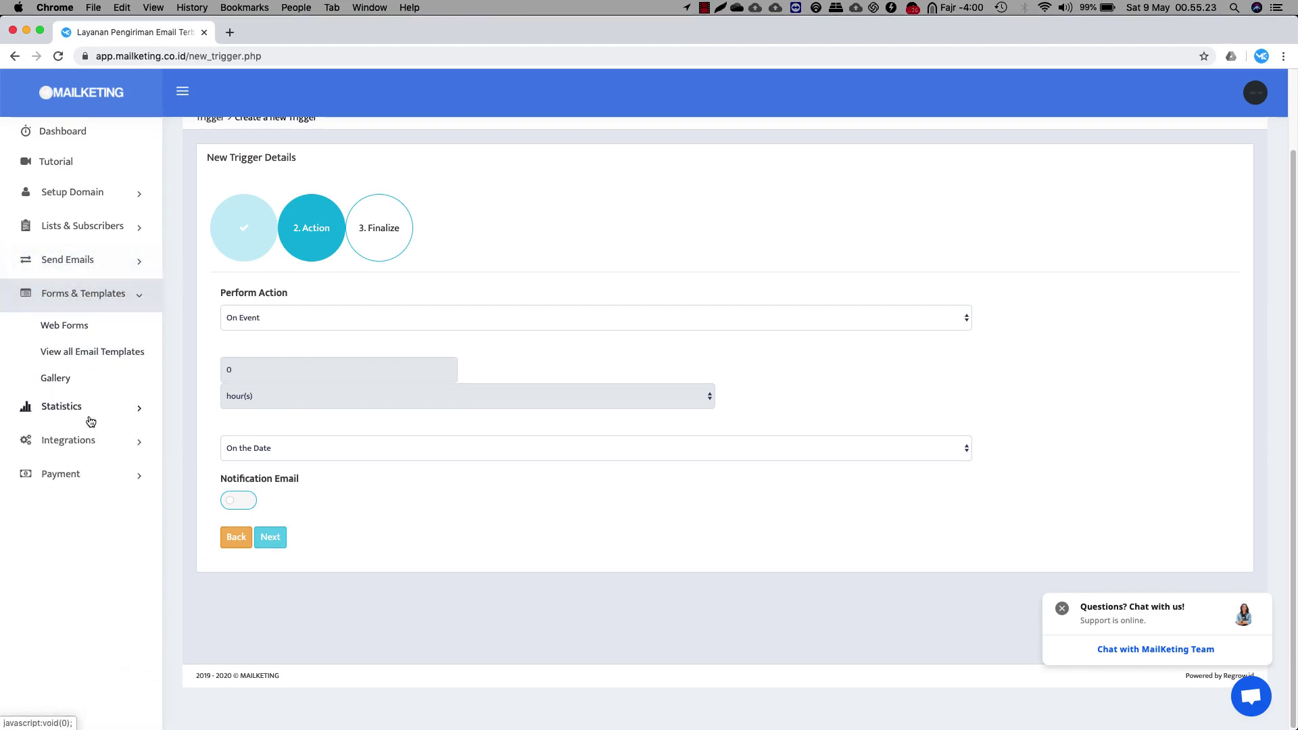
click(87, 326)
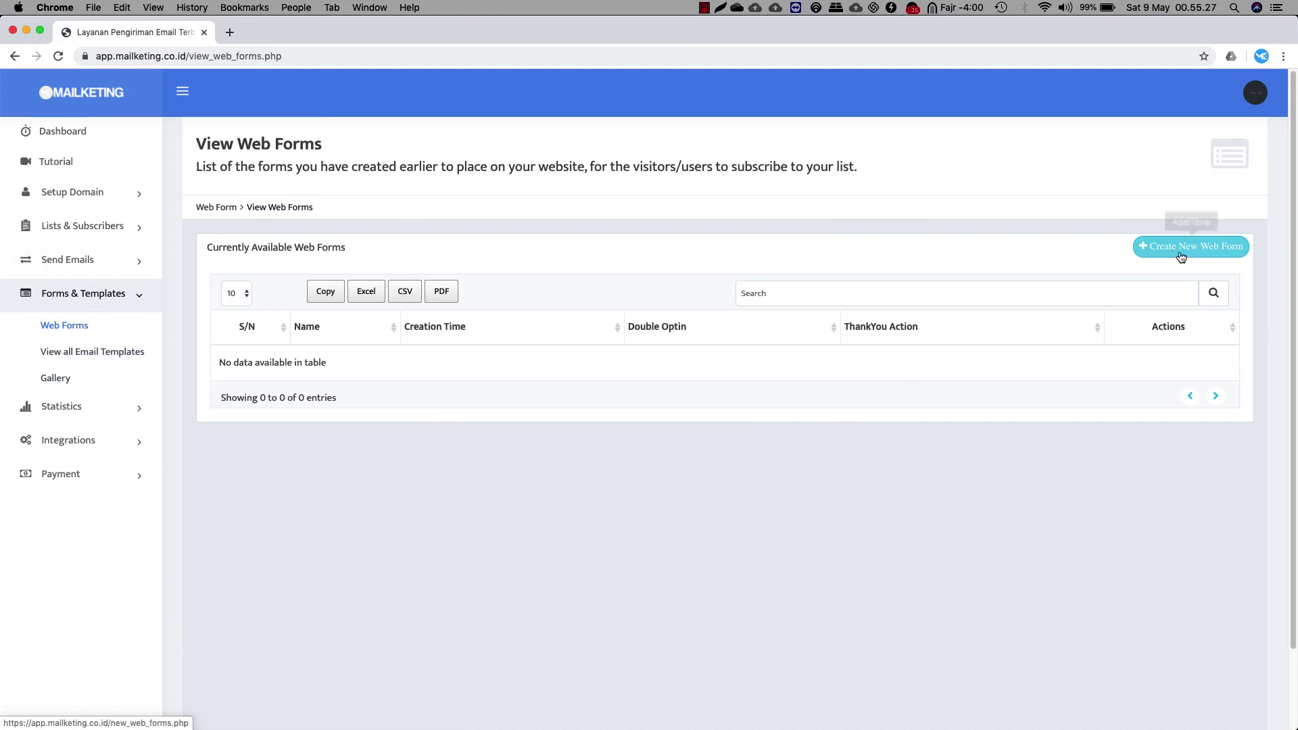
Preview the new web form setup, then open the email templates list showing the Clean template
click(1186, 247)
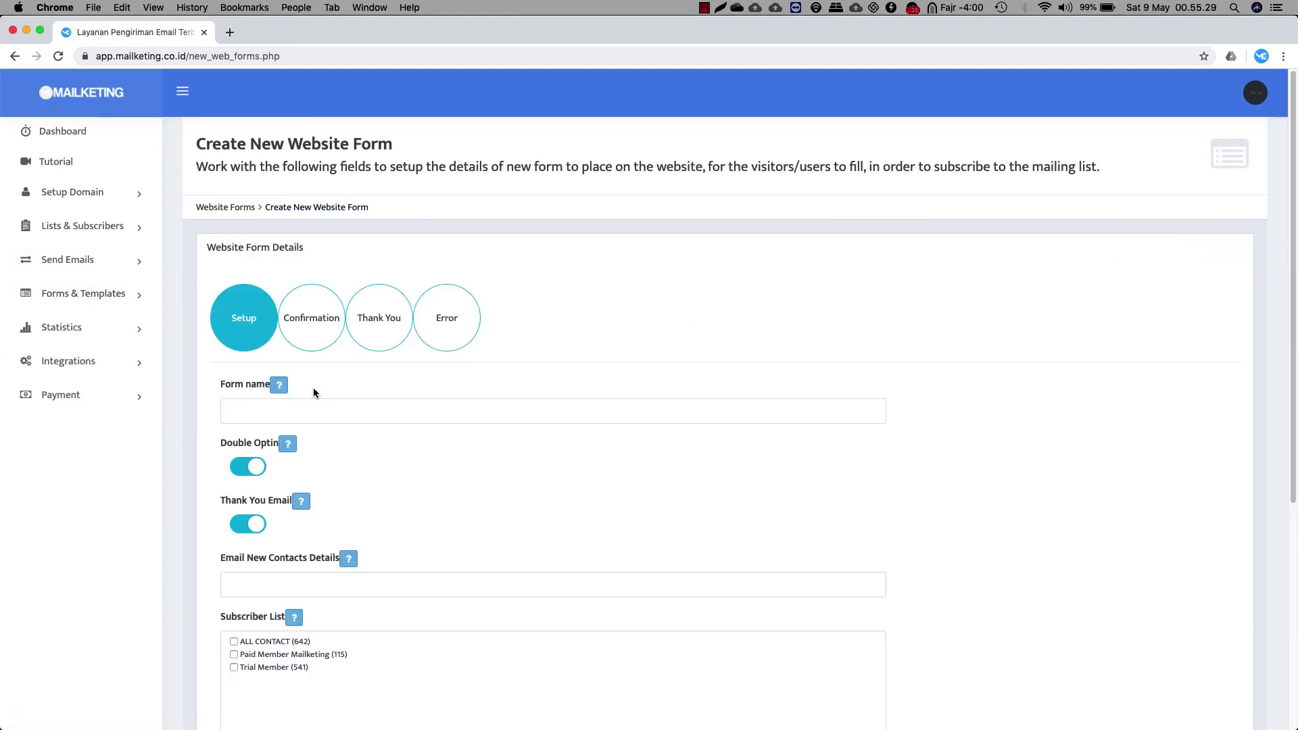
click(288, 415)
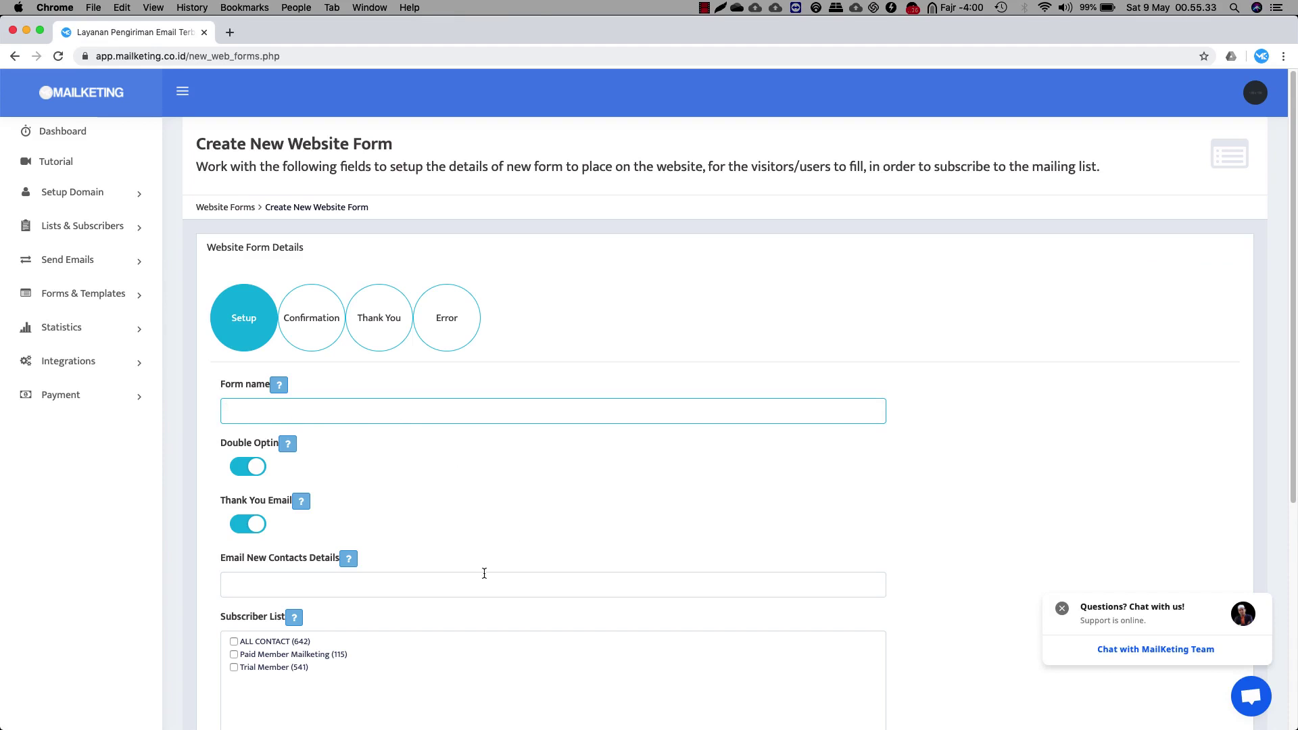
scroll(388, 462, down, 3)
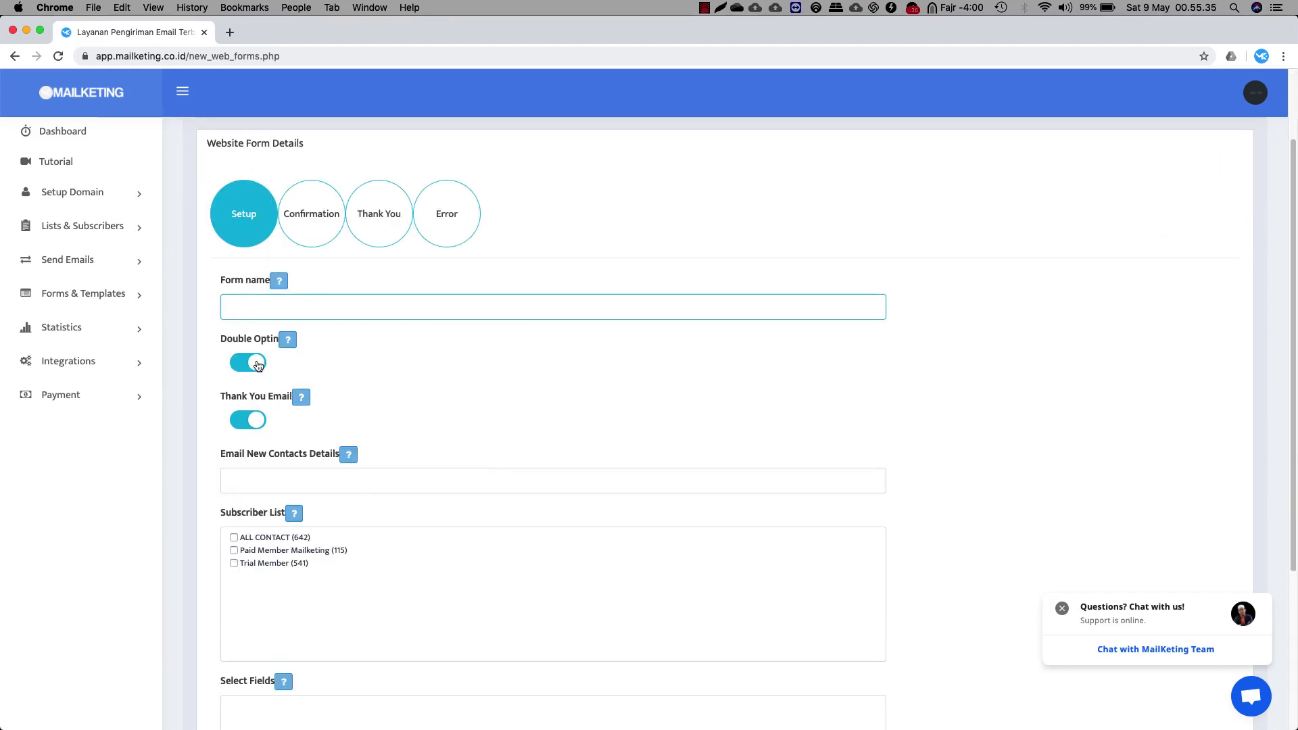
scroll(474, 459, down, 5)
scroll(505, 462, up, 8)
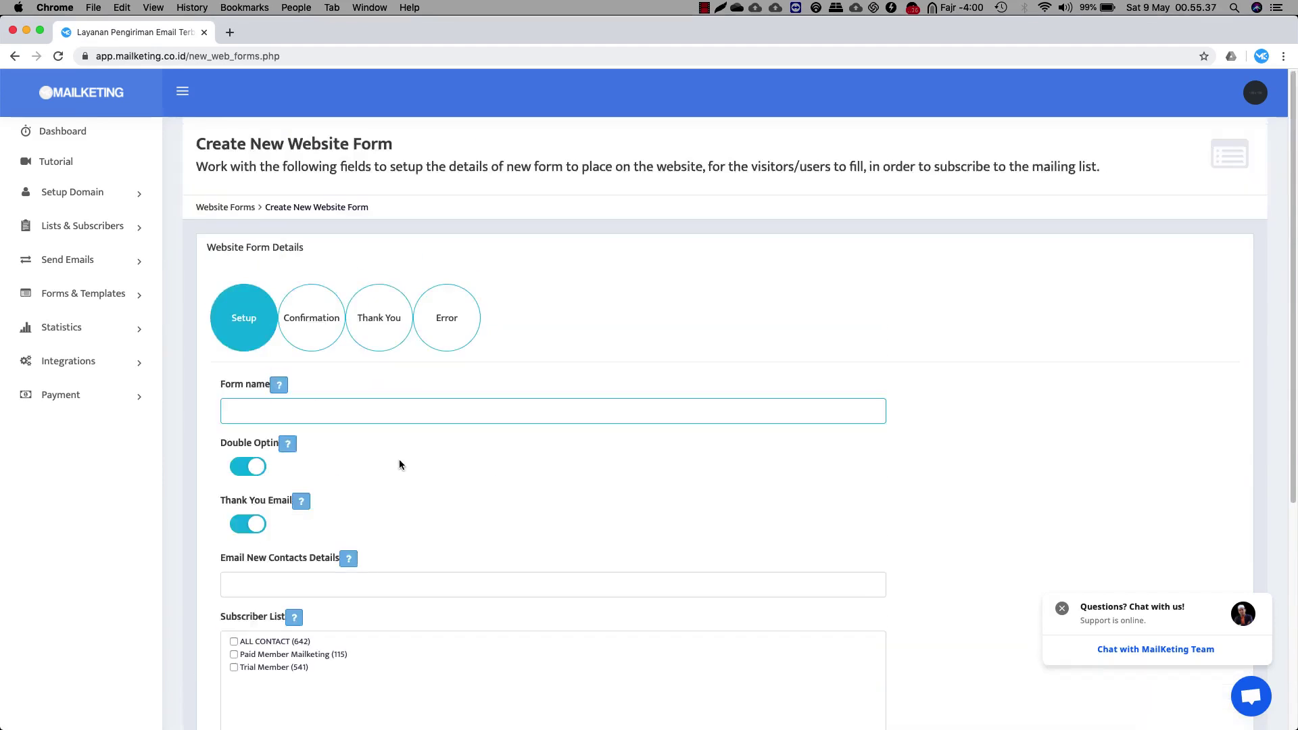
click(311, 312)
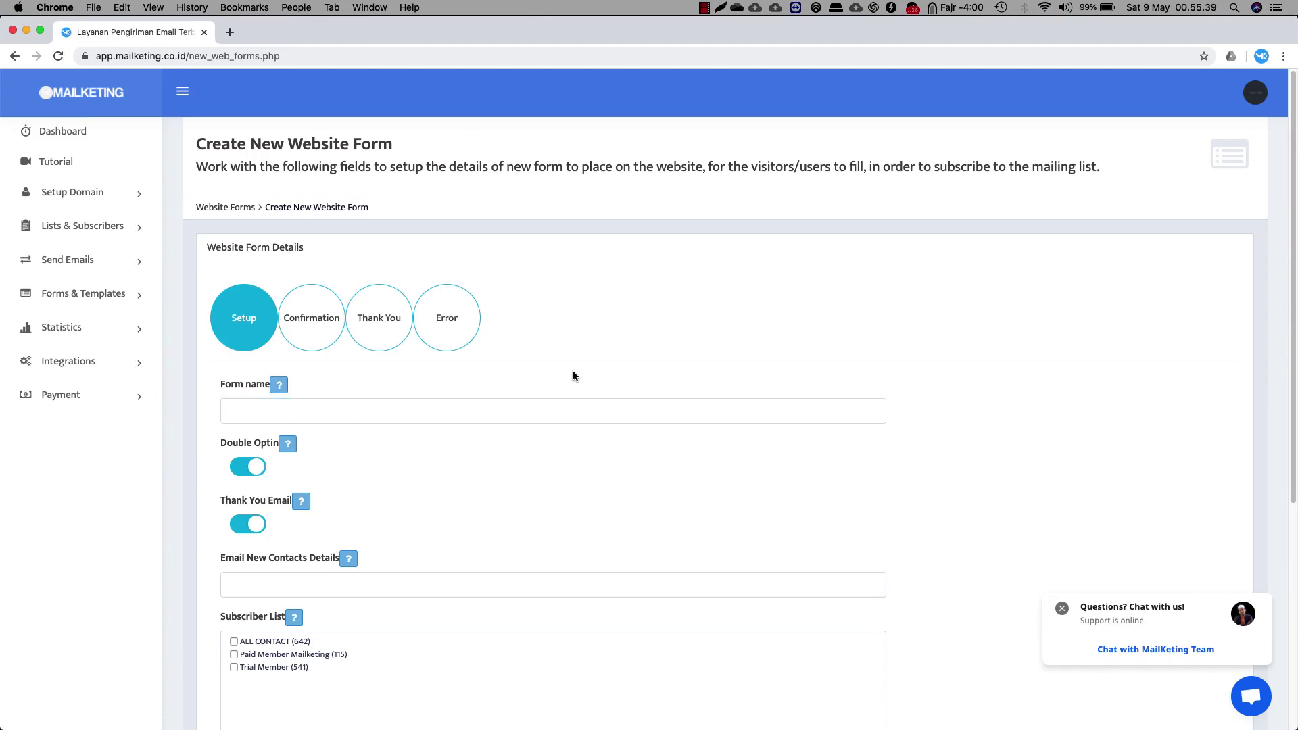
click(108, 295)
click(71, 353)
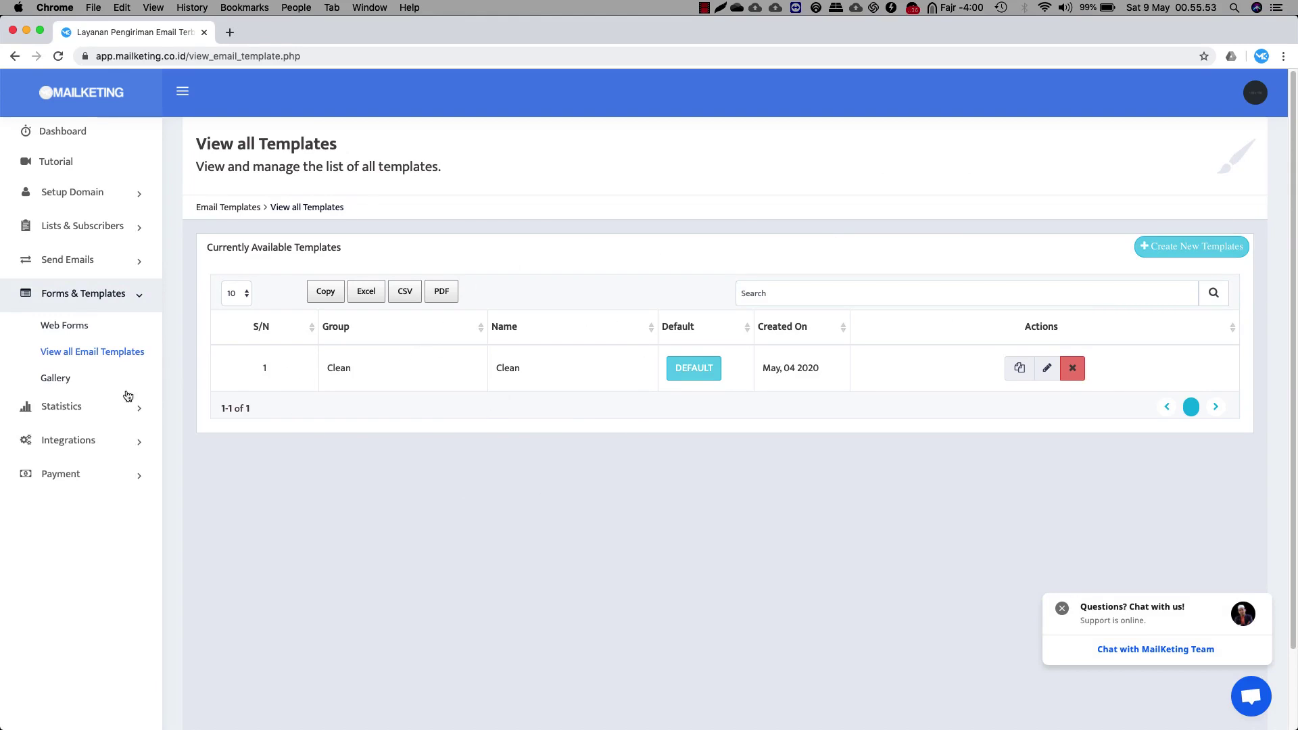
View the image Gallery, then open Email Campaign Stats for the three webinar campaigns
click(53, 378)
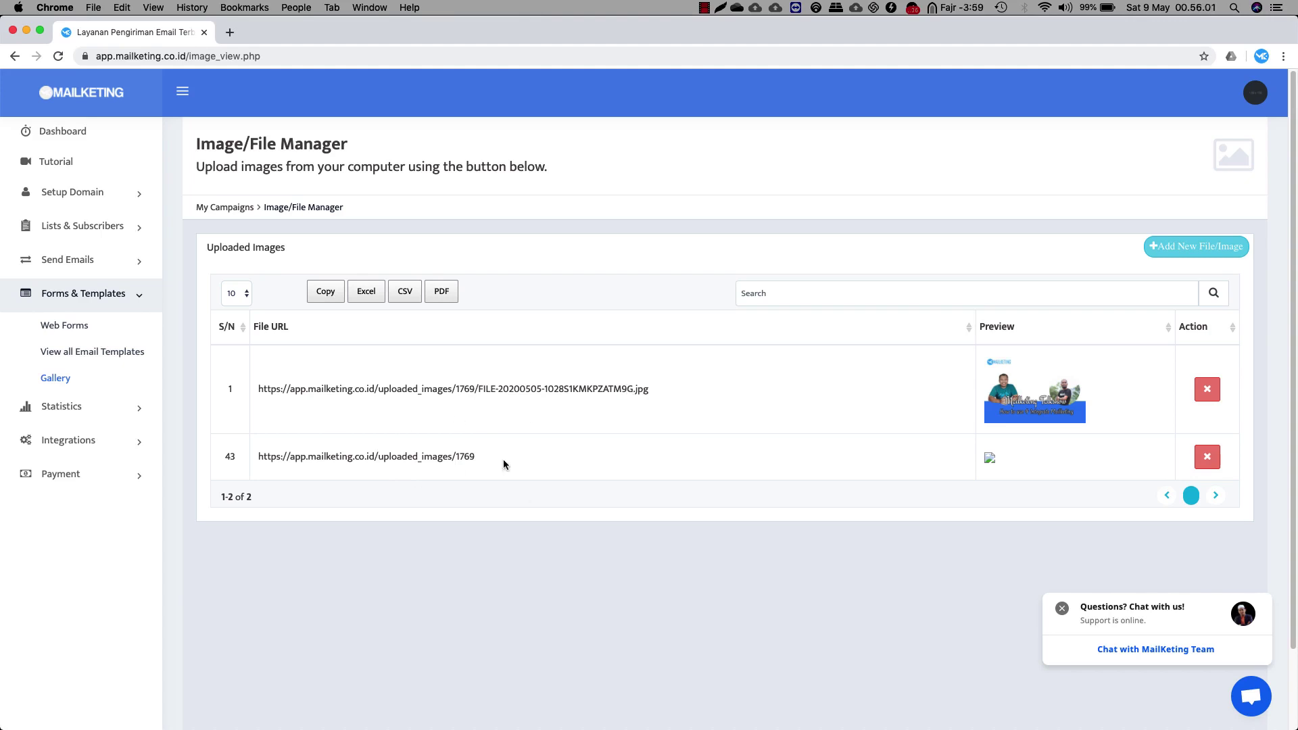
click(108, 411)
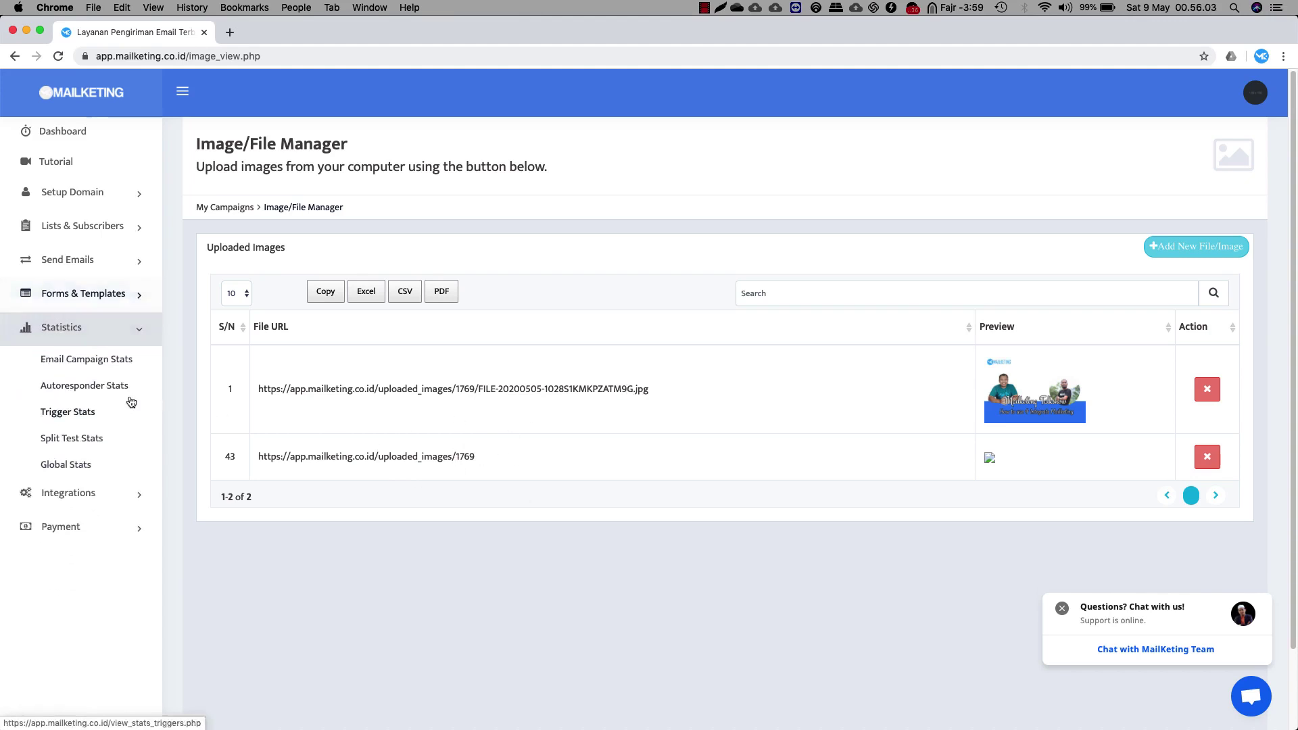
click(79, 363)
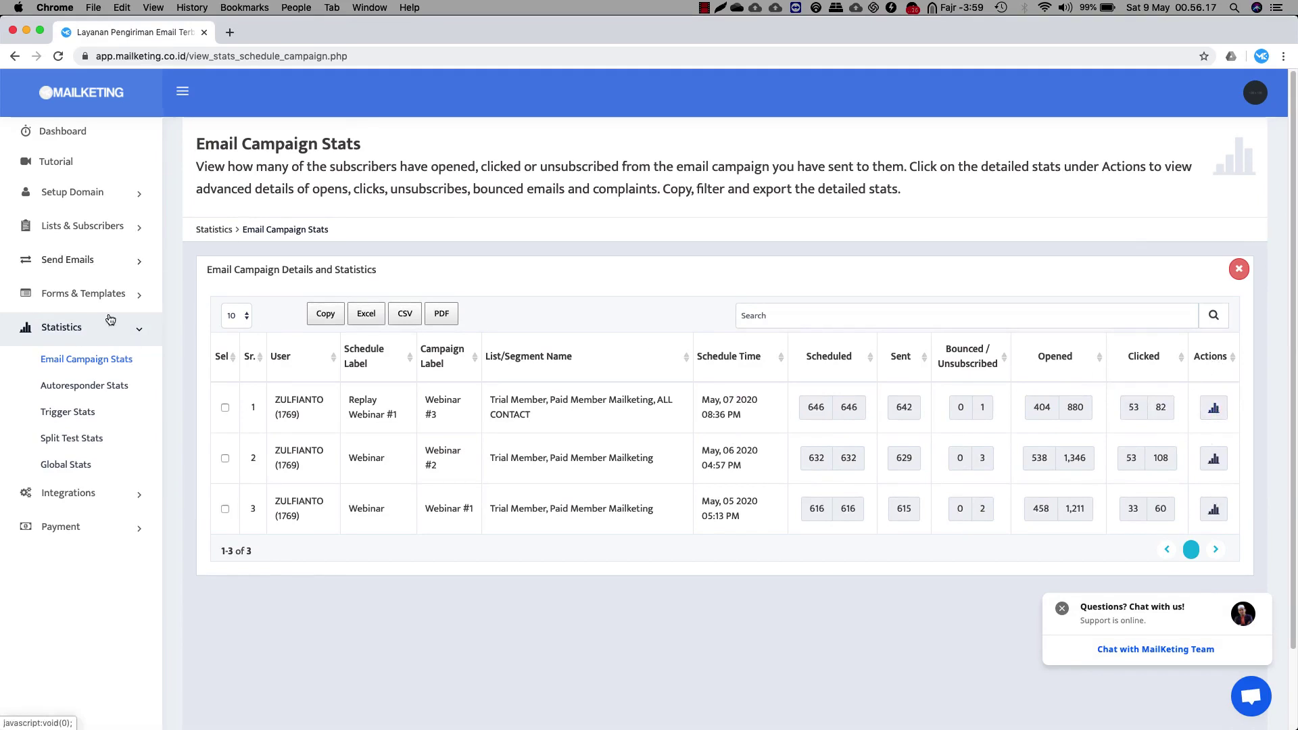
Check the empty Autoresponder Stats, then open the Email Application API configuration
click(110, 386)
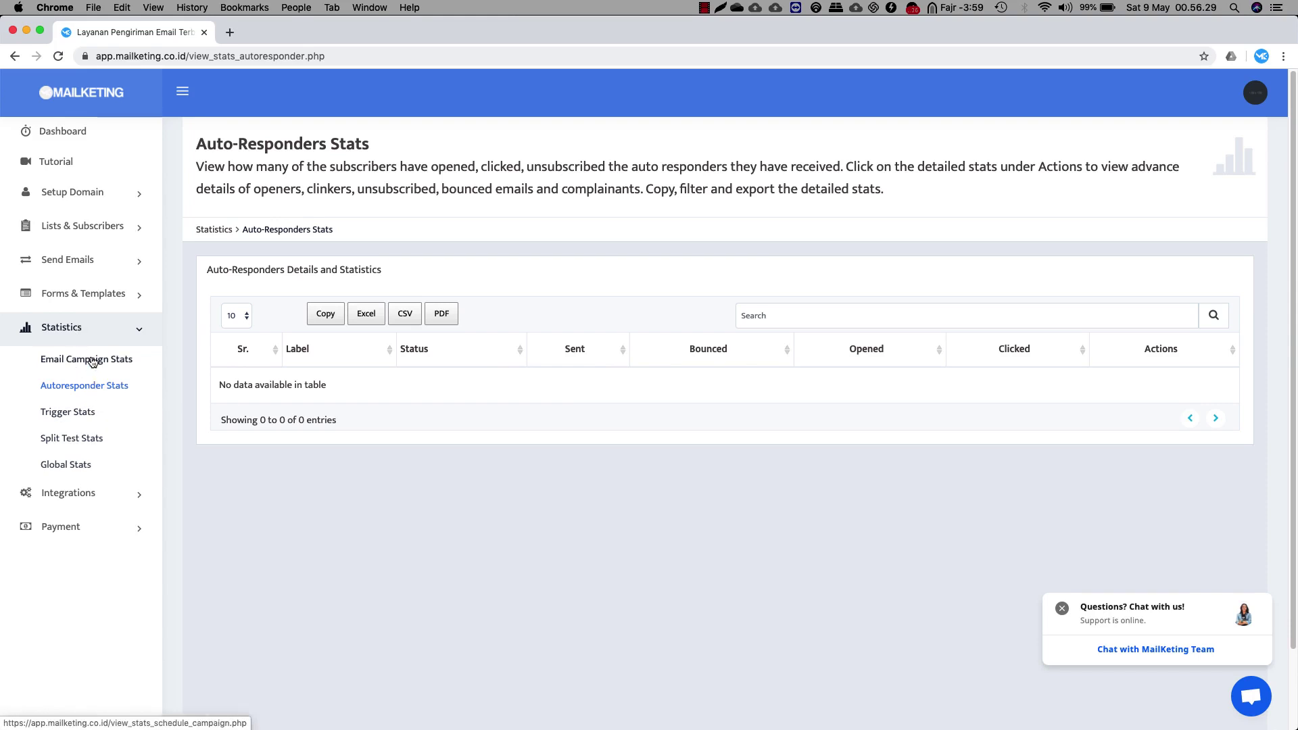
click(135, 494)
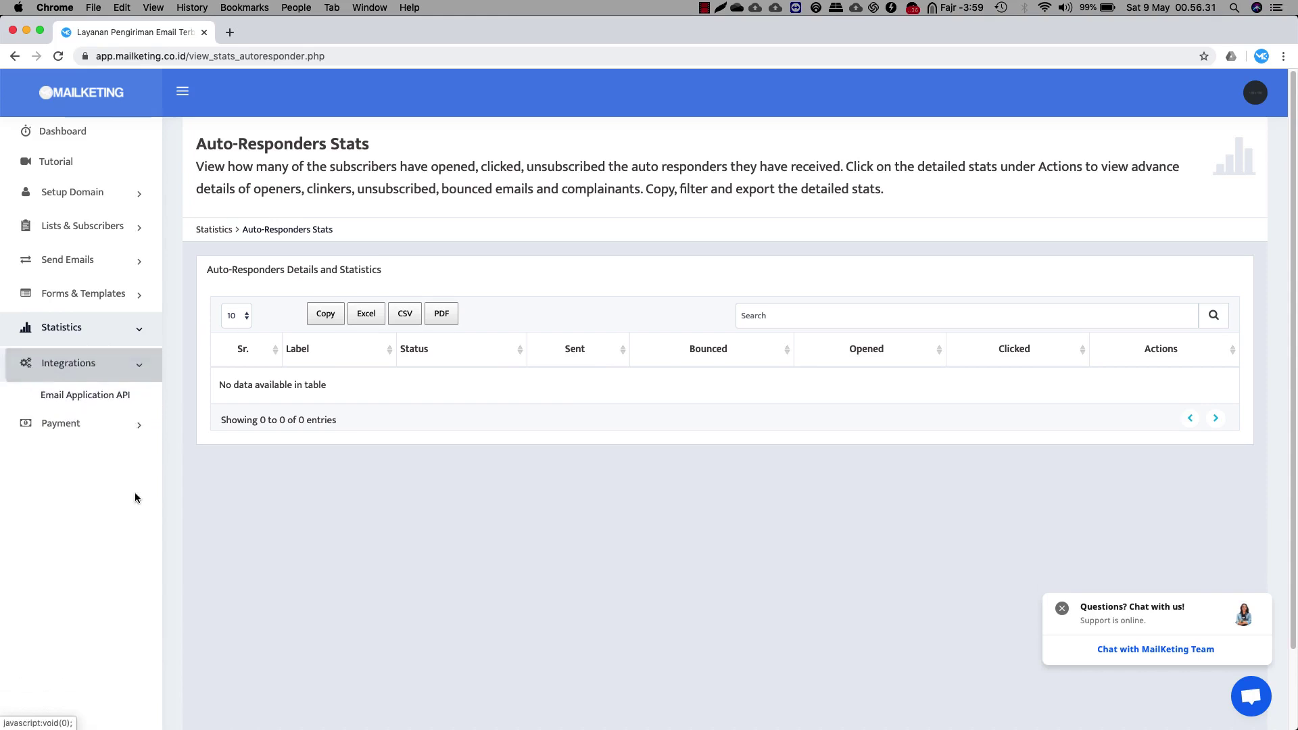
click(99, 398)
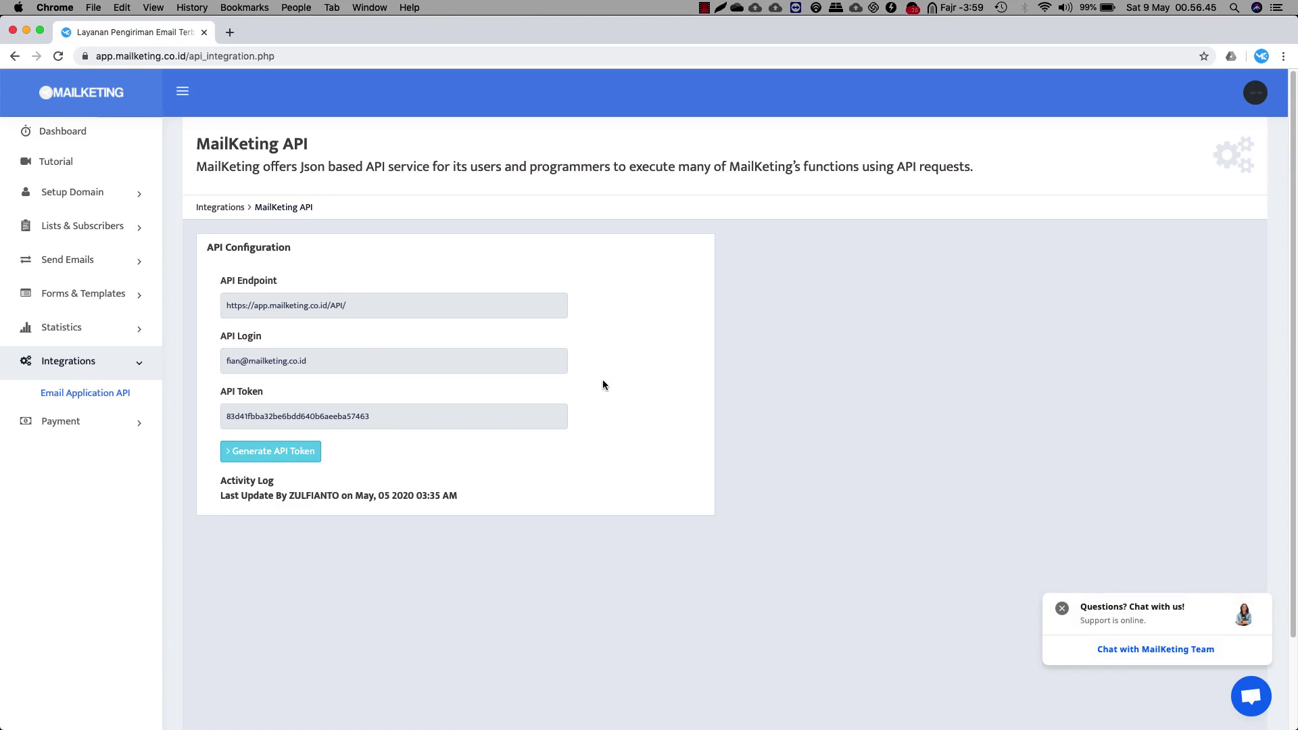
View the Affiliate commission page under Payment, then return to the dashboard with 98,304 credits
click(95, 421)
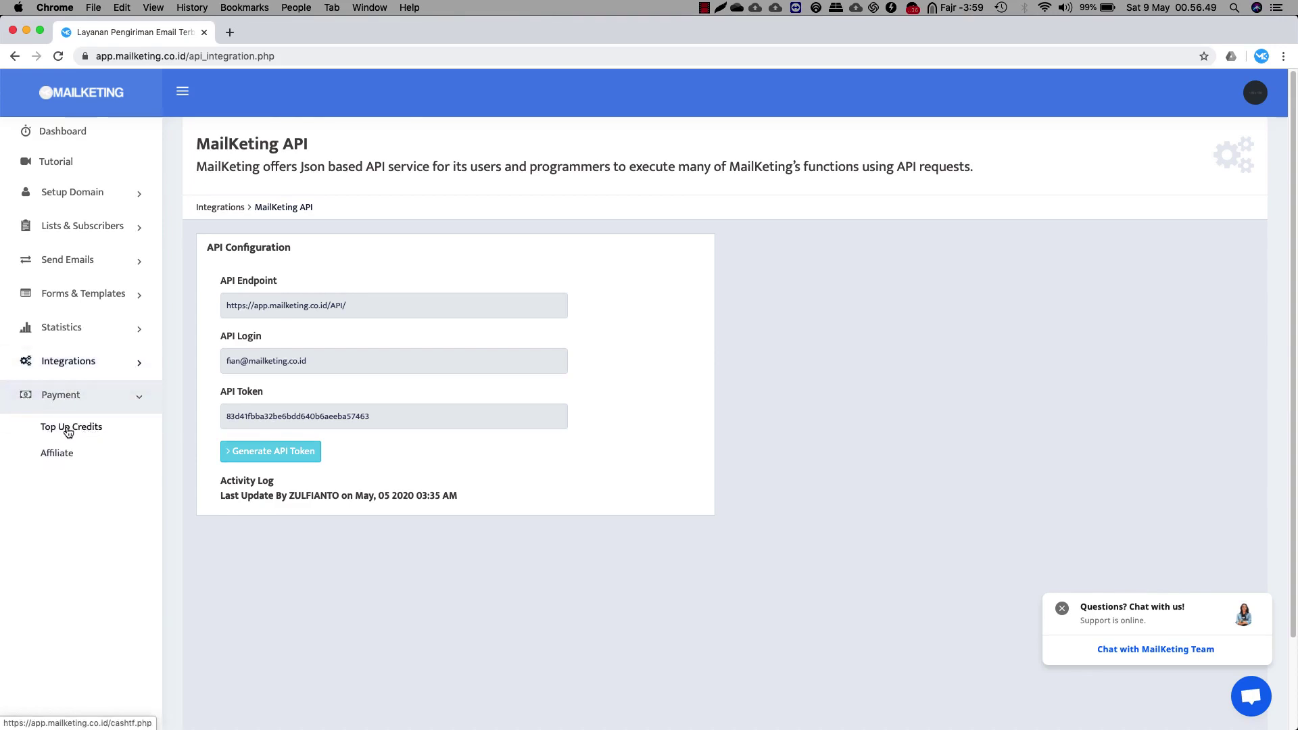
click(58, 453)
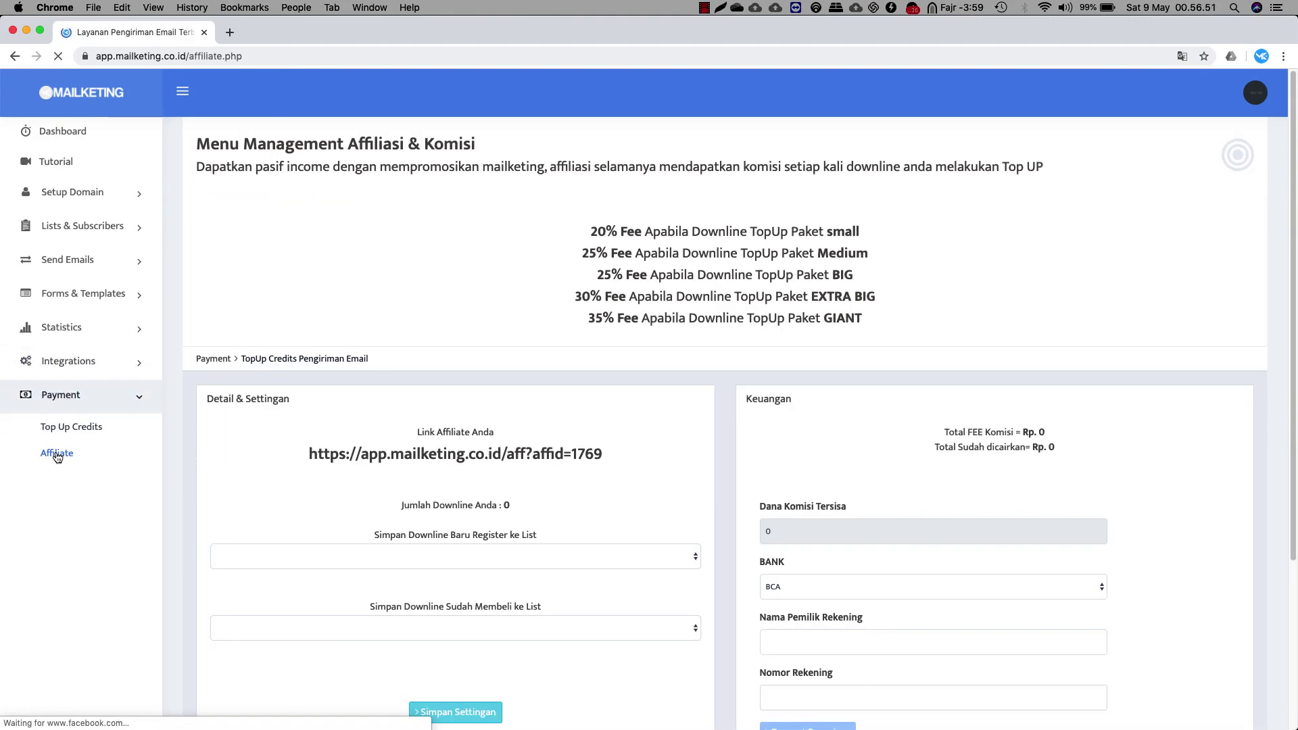
scroll(729, 405, down, 3)
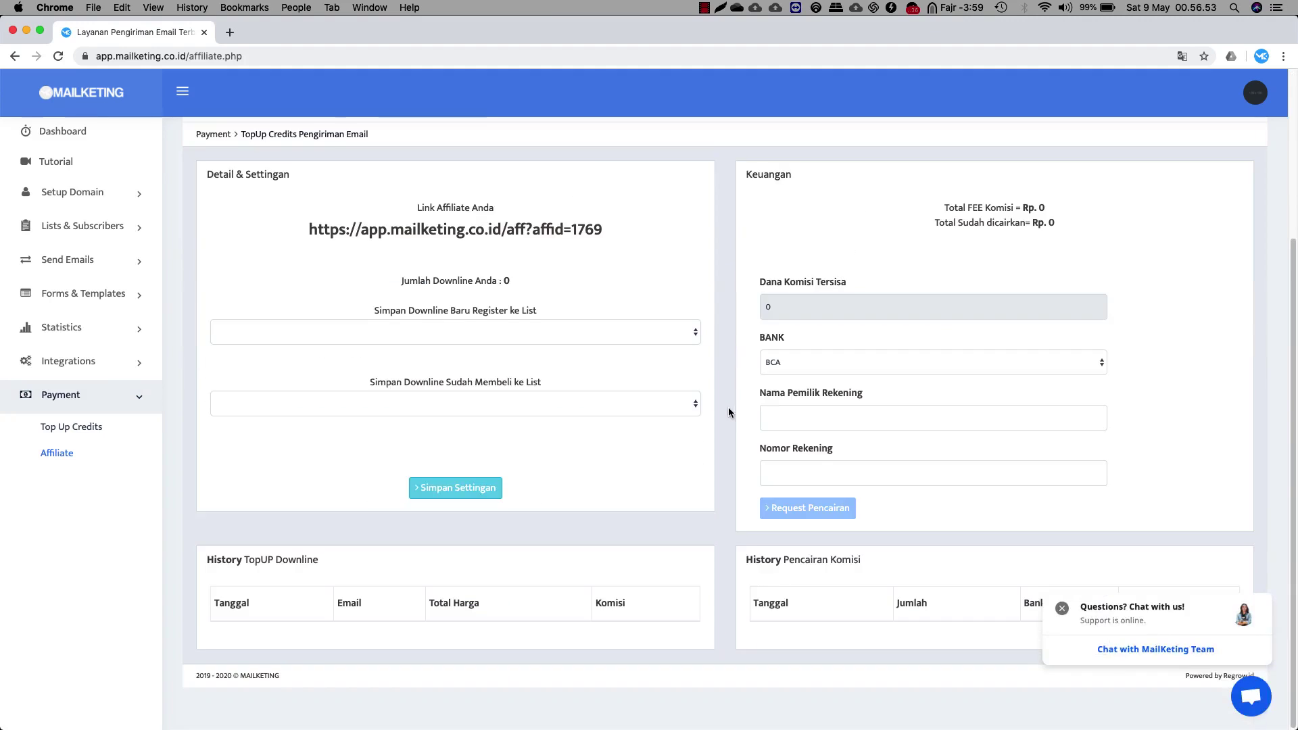
scroll(728, 412, up, 3)
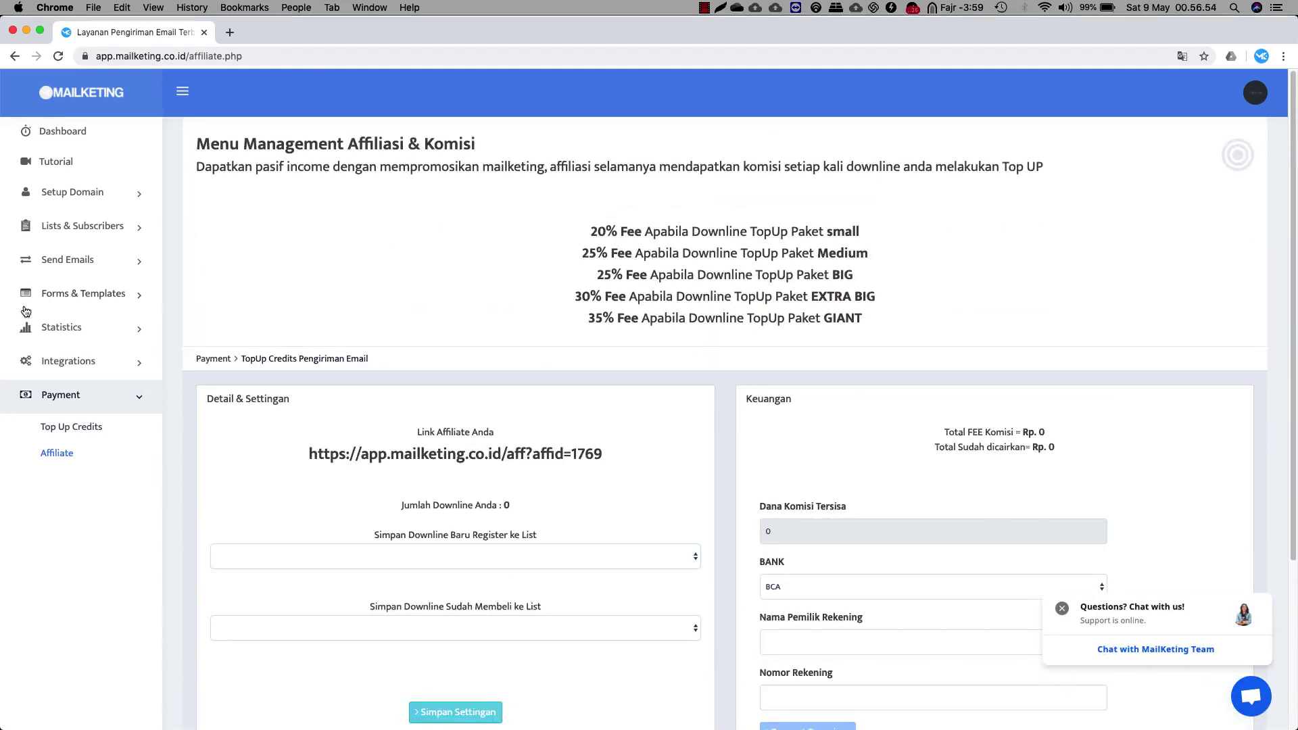
click(97, 395)
click(63, 140)
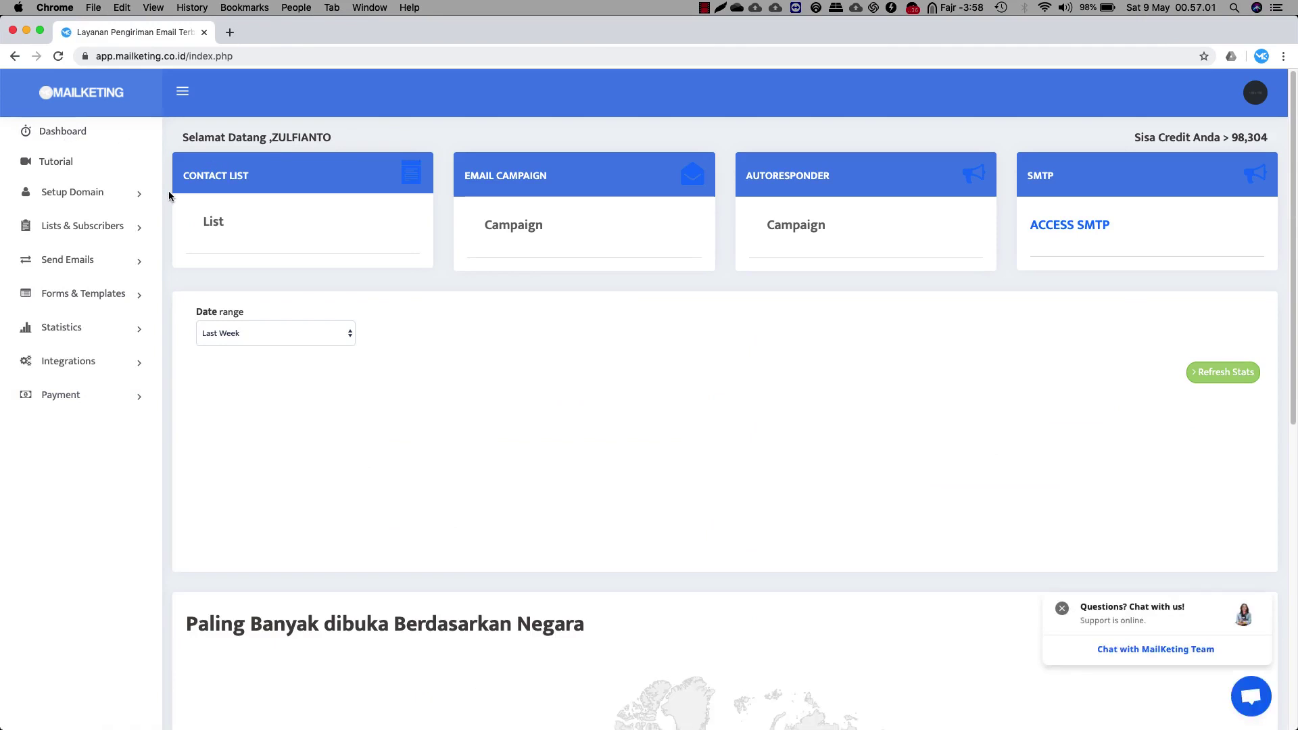
Open View all Lists to show ALL CONTACT (642), Paid Member Mailketing (115) and Trial Member (541)
scroll(169, 196, down, 7)
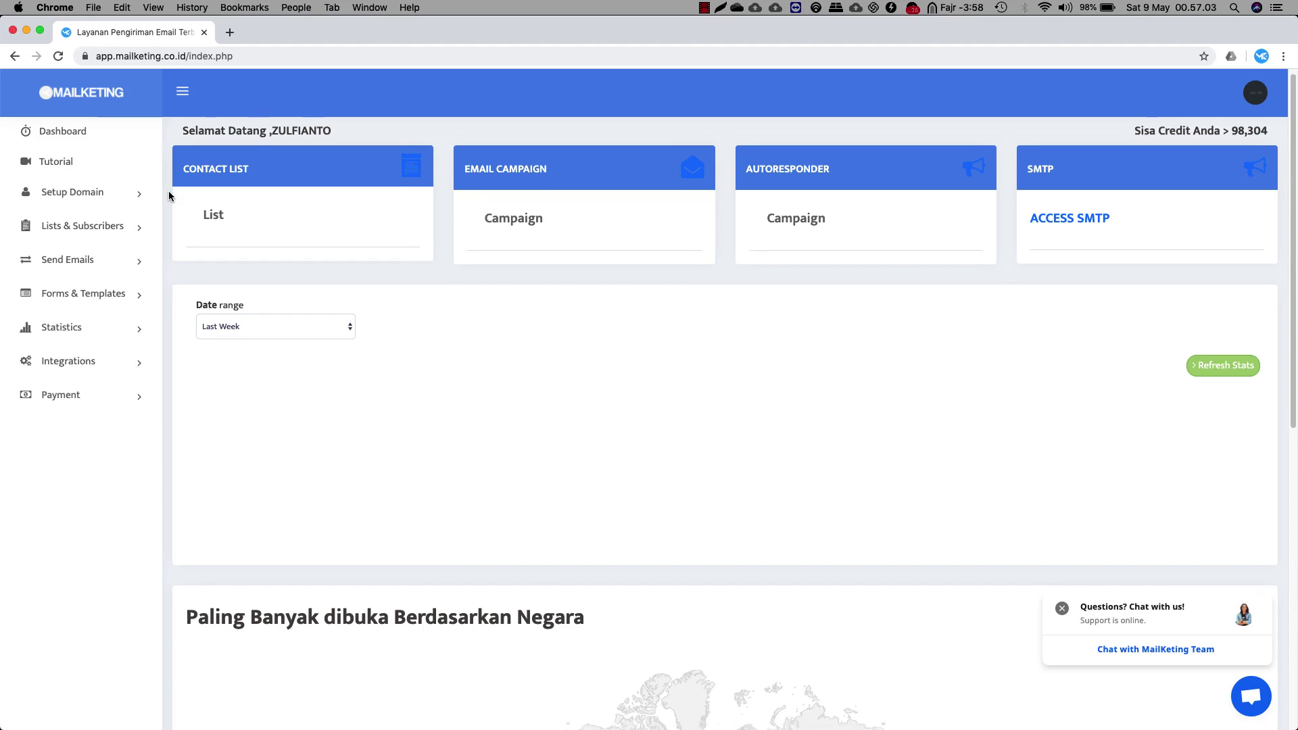
scroll(169, 196, down, 2)
scroll(168, 194, up, 9)
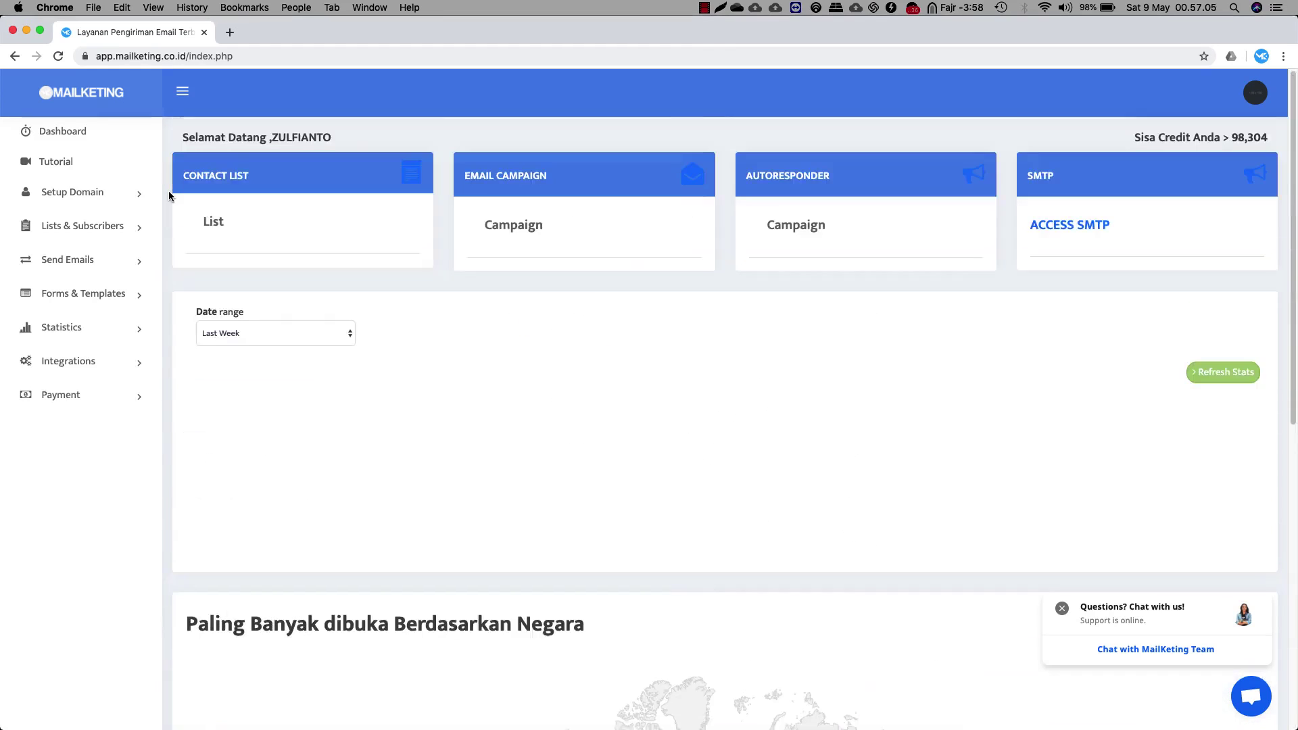
click(70, 229)
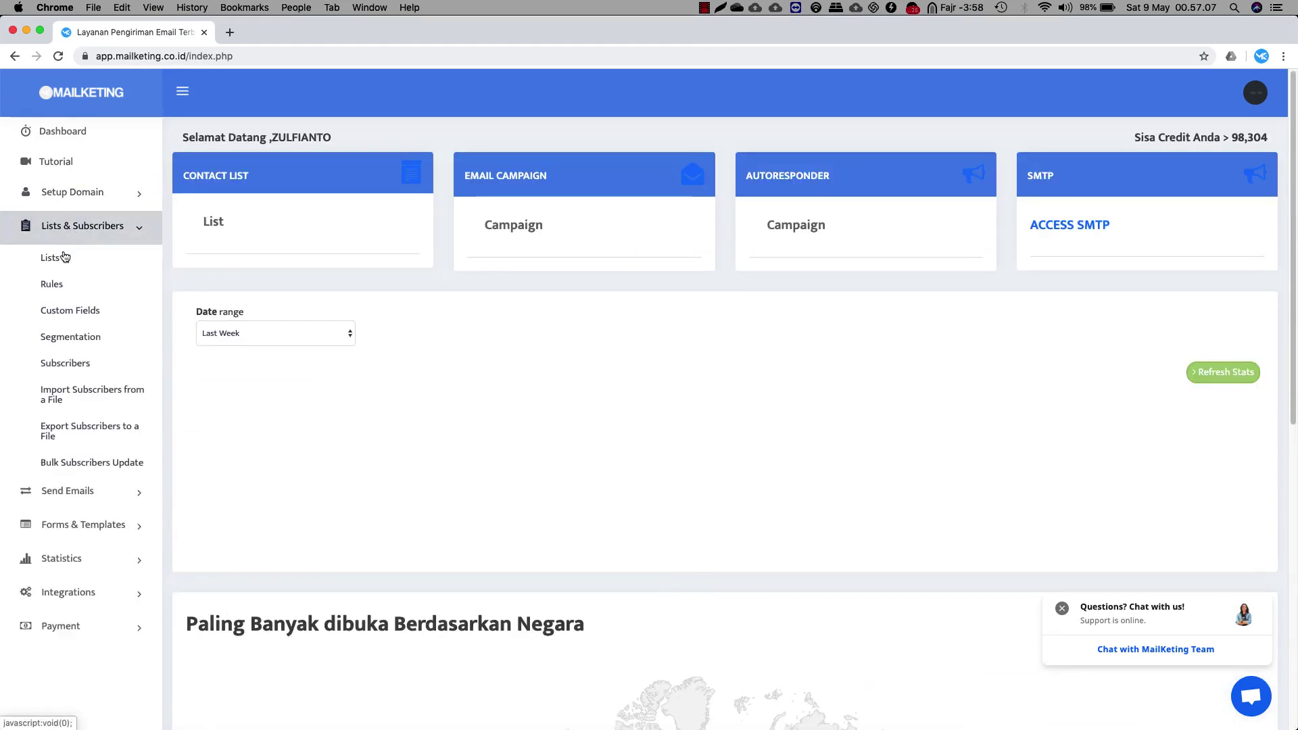
click(63, 258)
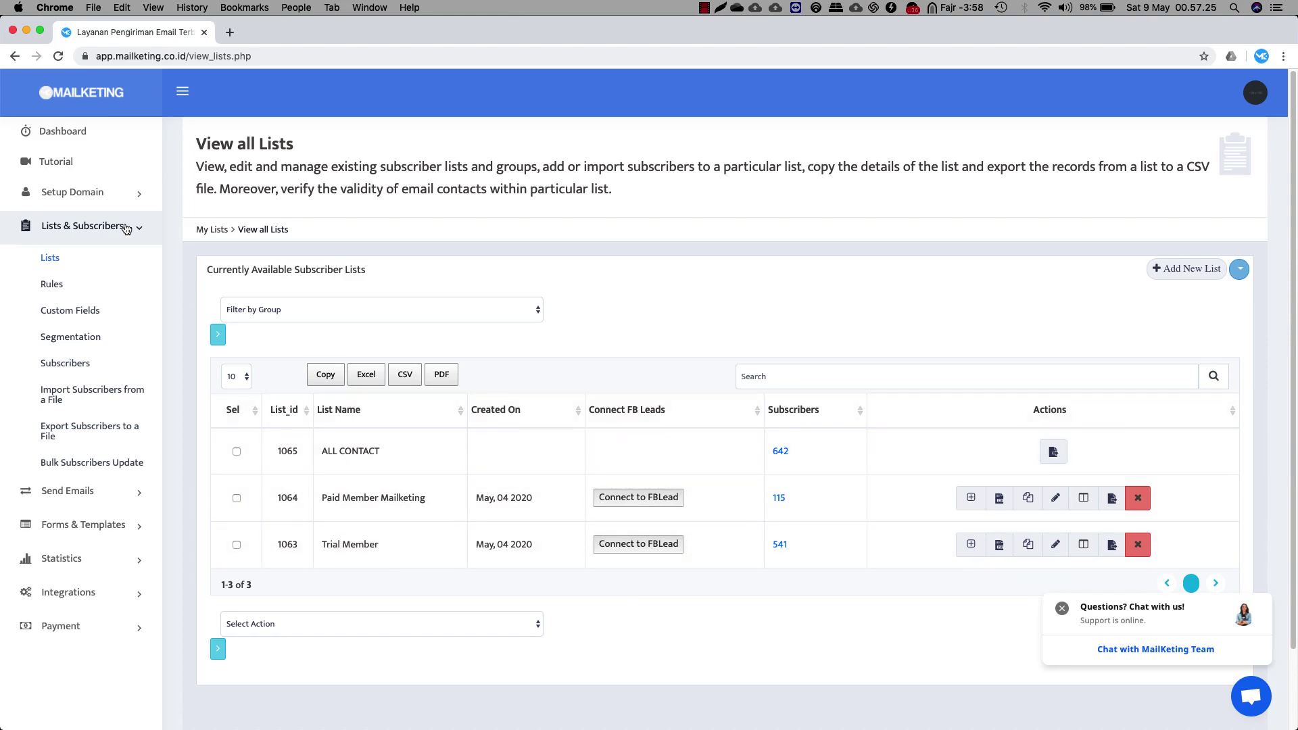
click(128, 229)
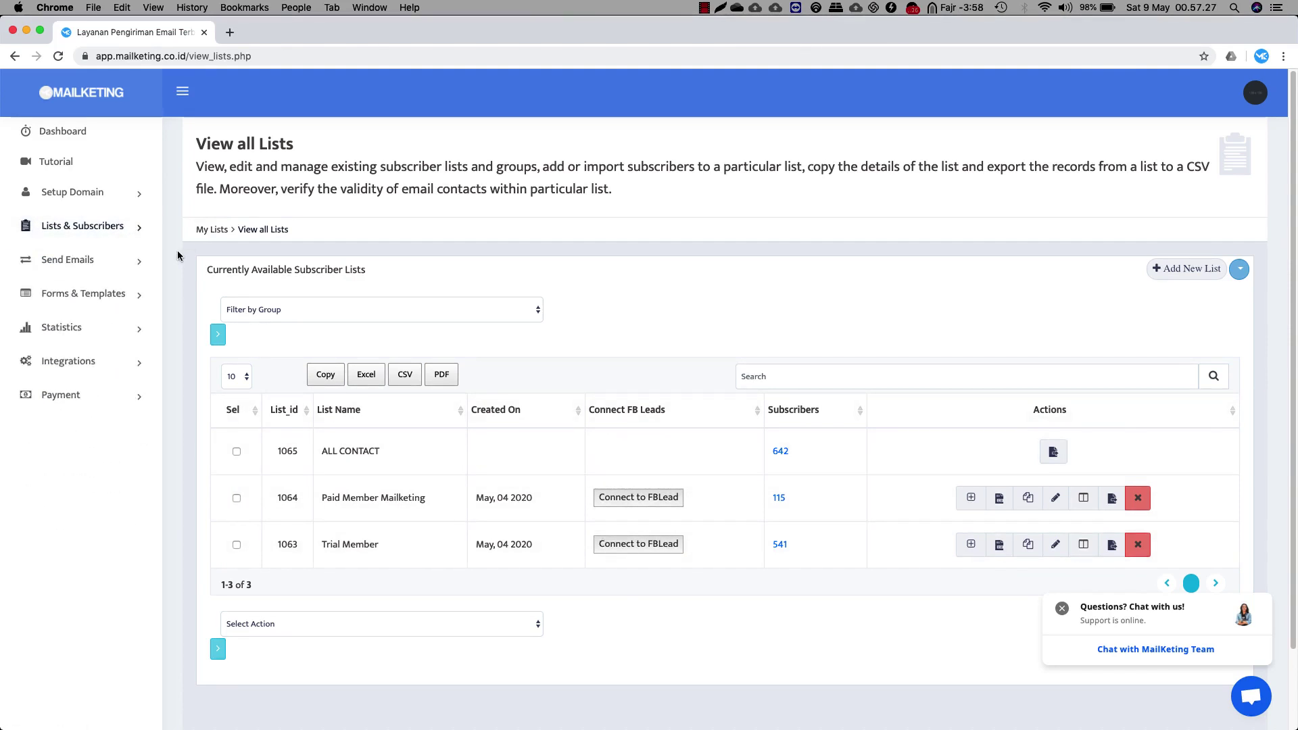